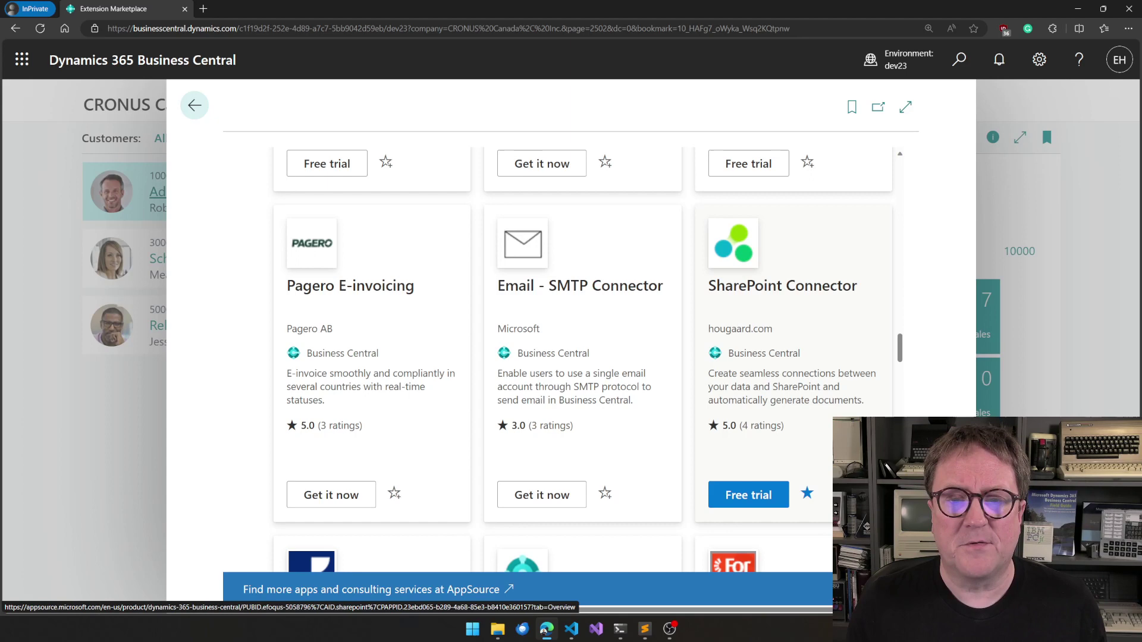
Step: Close the Extension Marketplace after finding the SharePoint Connector, returning to the Customers list
key("Escape")
Step: Search Tell Me for 'sharepoint setup' and open the SharePoint Setup page
key("alt+q")
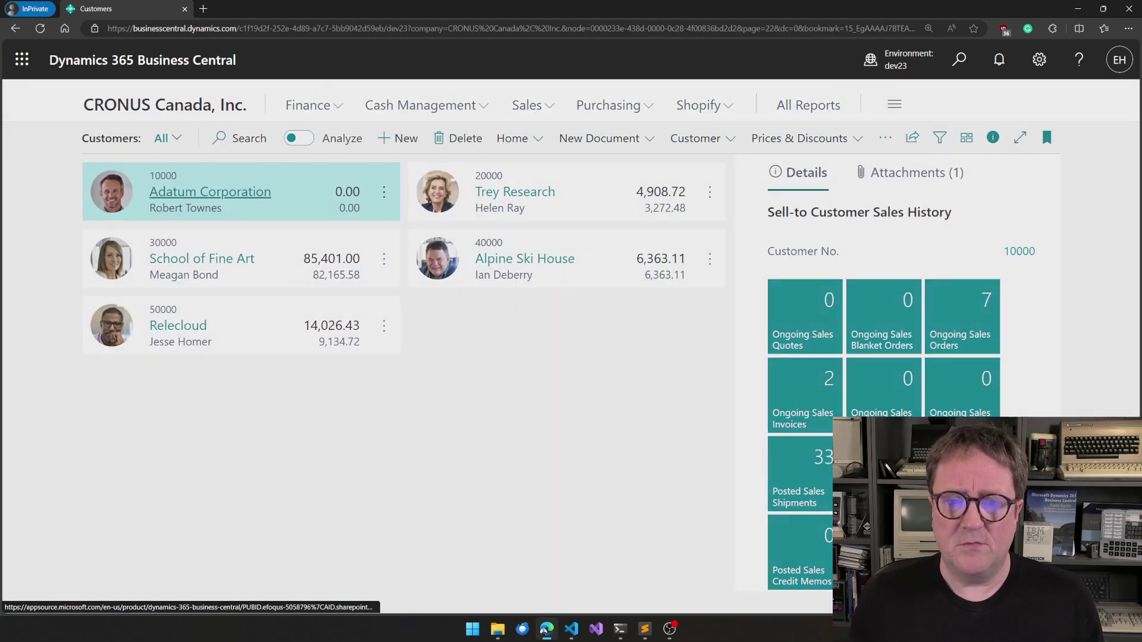
type("sharepoint setup")
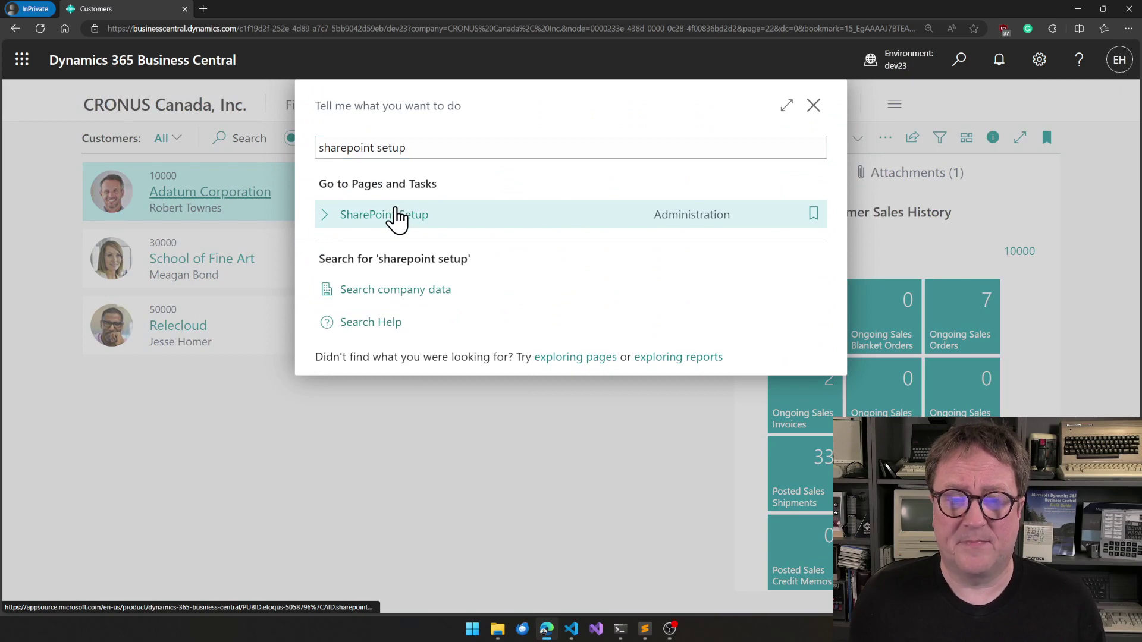
left_click(395, 210)
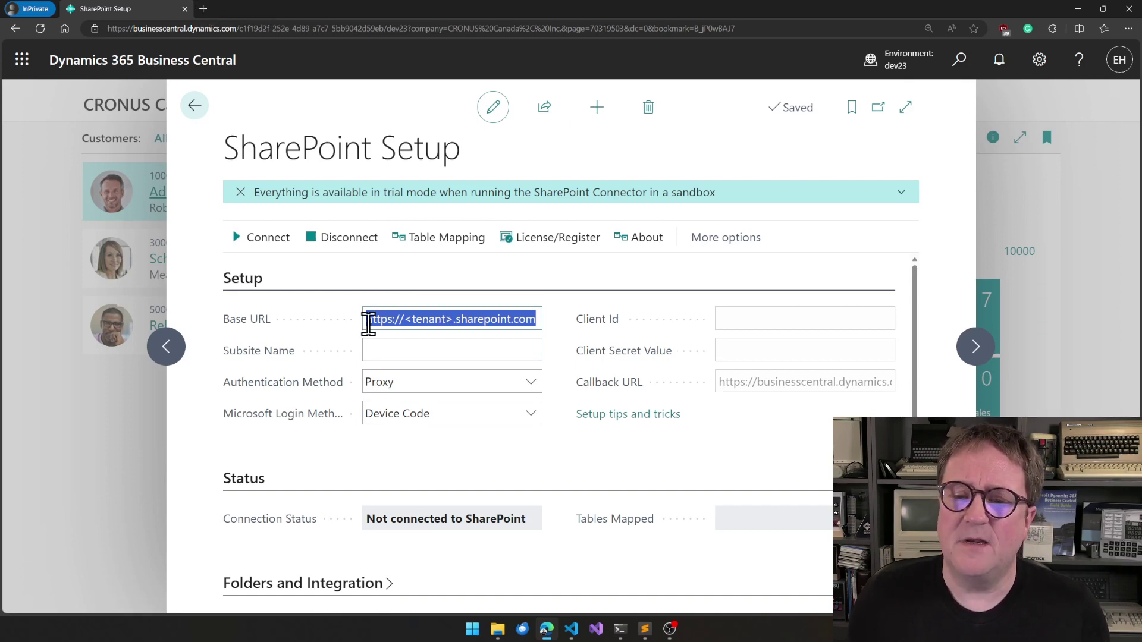
Step: Load the tenant's sites/demo Documents library in a new tab and select its base web address
left_click(202, 9)
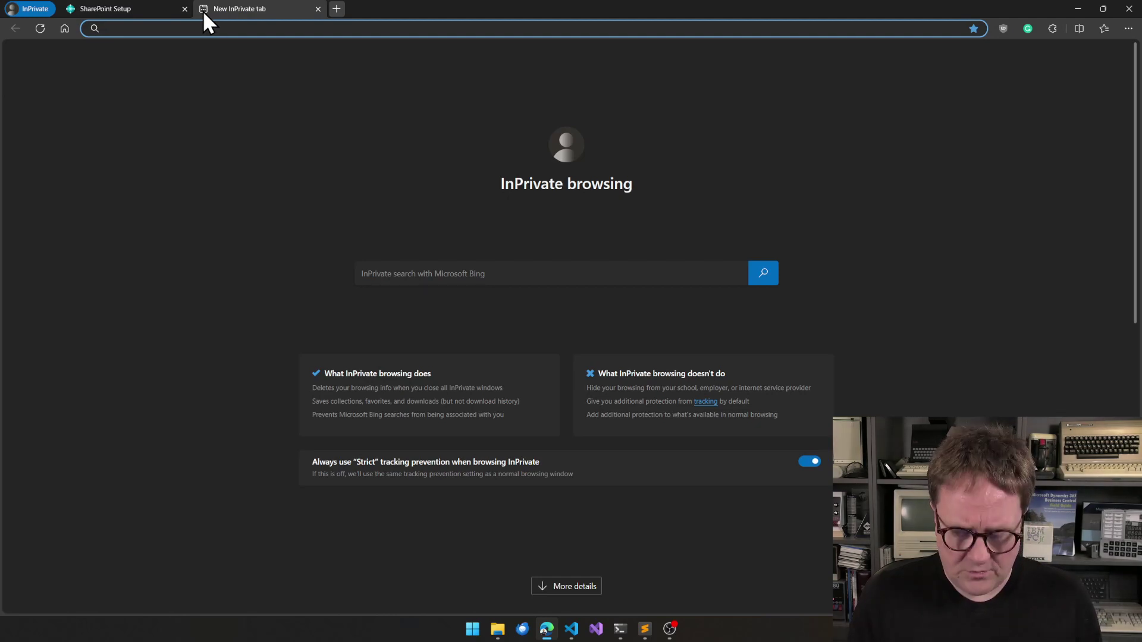
type("hougaard..s")
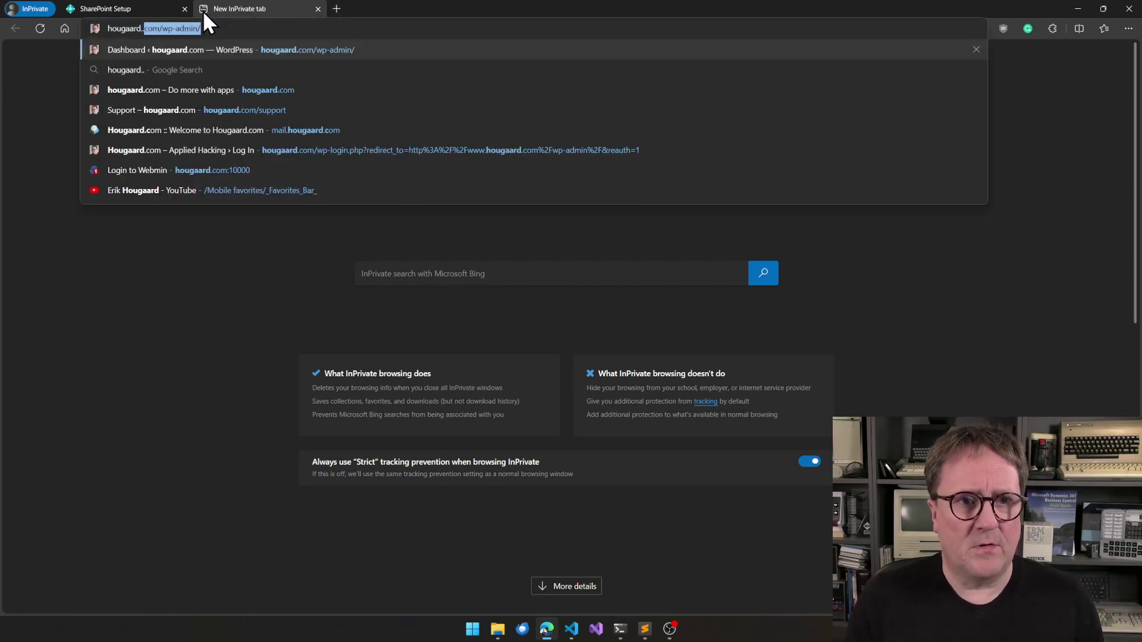
key("BackSpace")
key("BackSpace")
type("share")
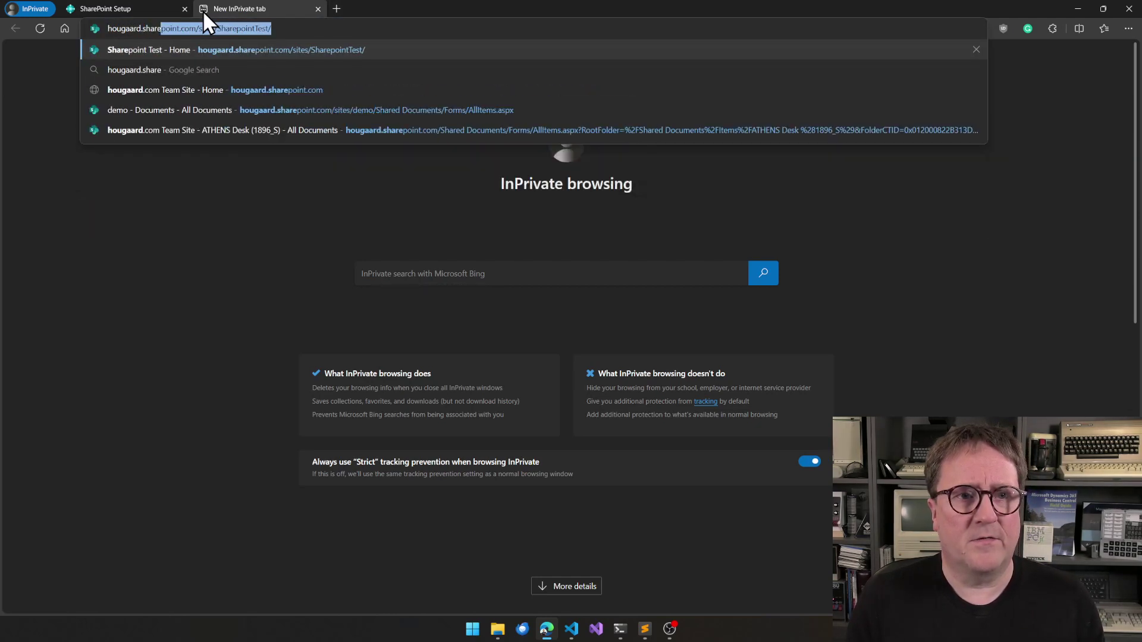
key("End")
key("ctrl+BackSpace")
type("demo")
key("Return")
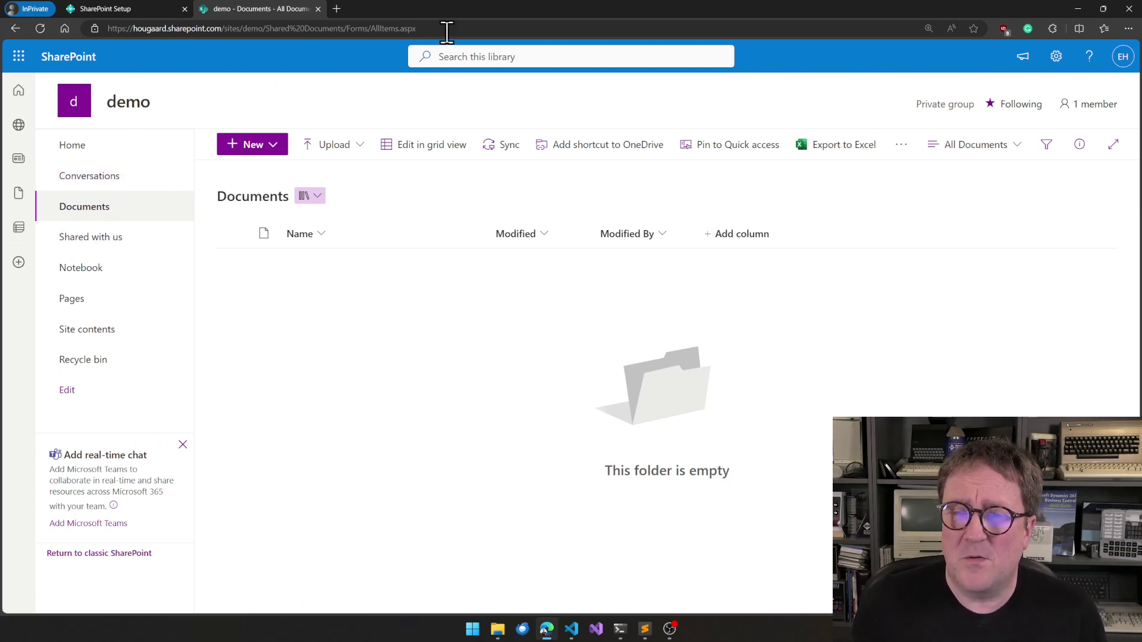
double_click(117, 28)
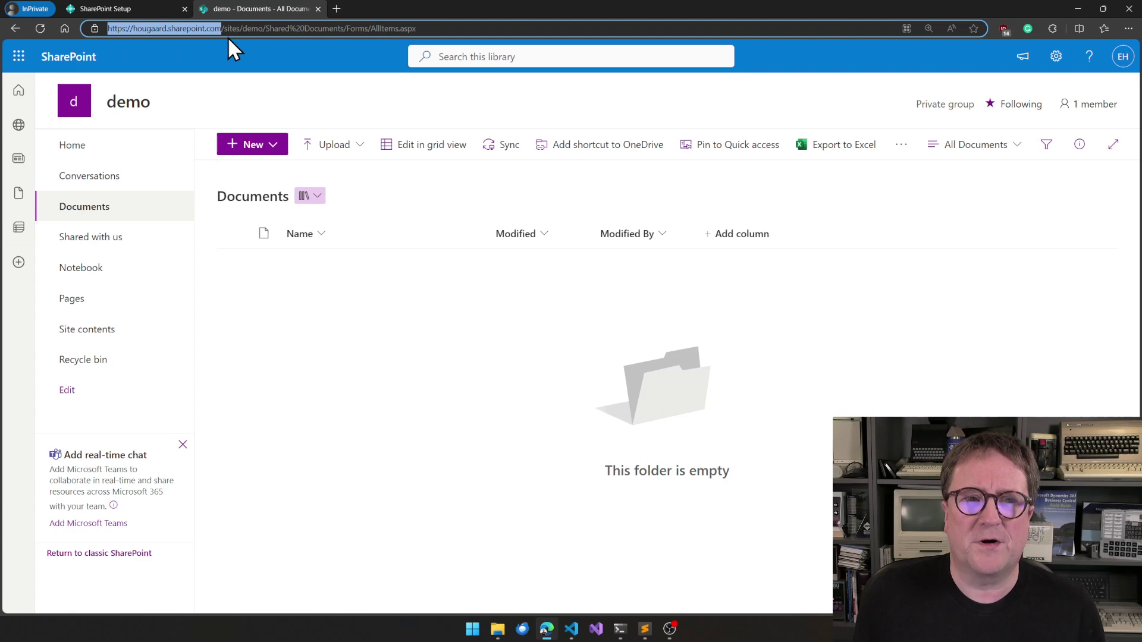
Step: Enter the copied tenant address as Base URL and 'sites/demo' as Subsite Name
left_click(137, 7)
type("https://hougaard.sharepoint.com/")
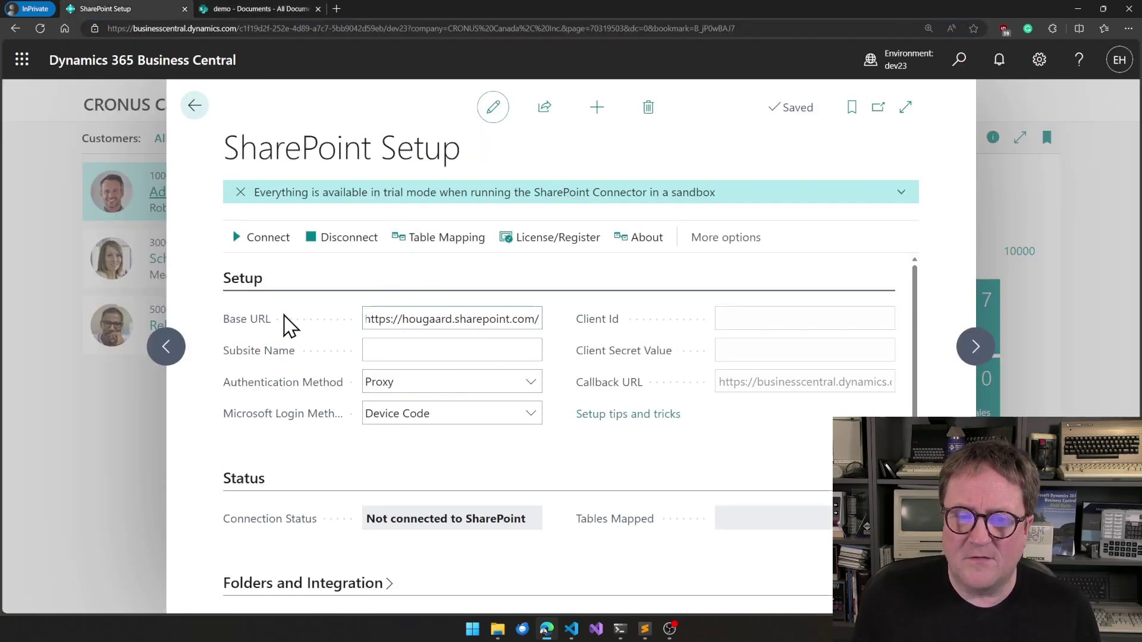
left_click(398, 350)
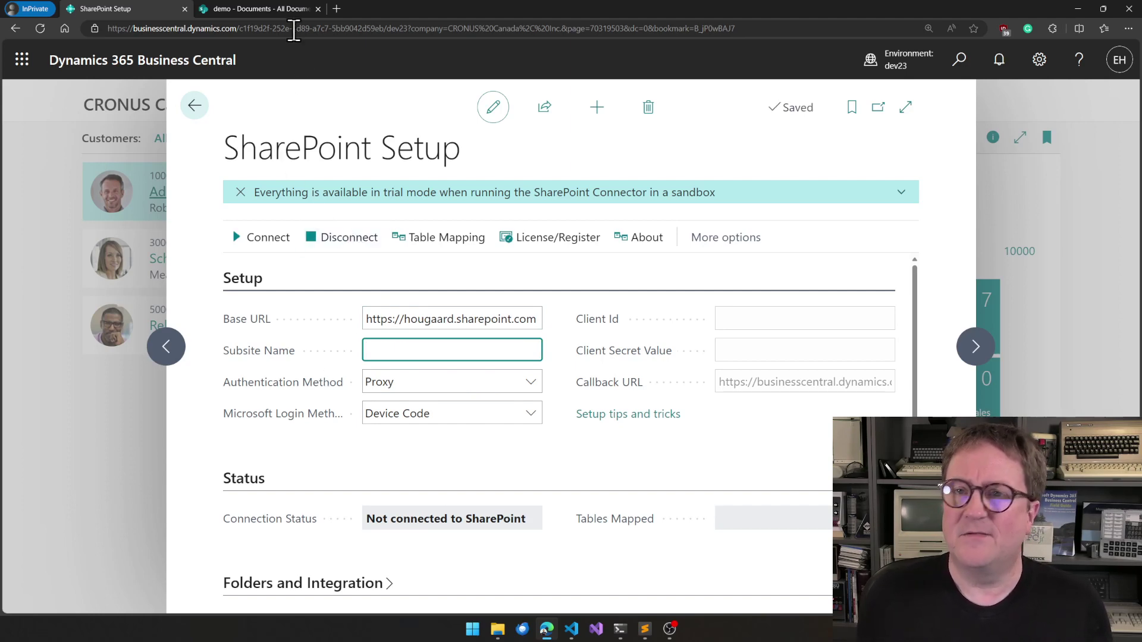
left_click(279, 12)
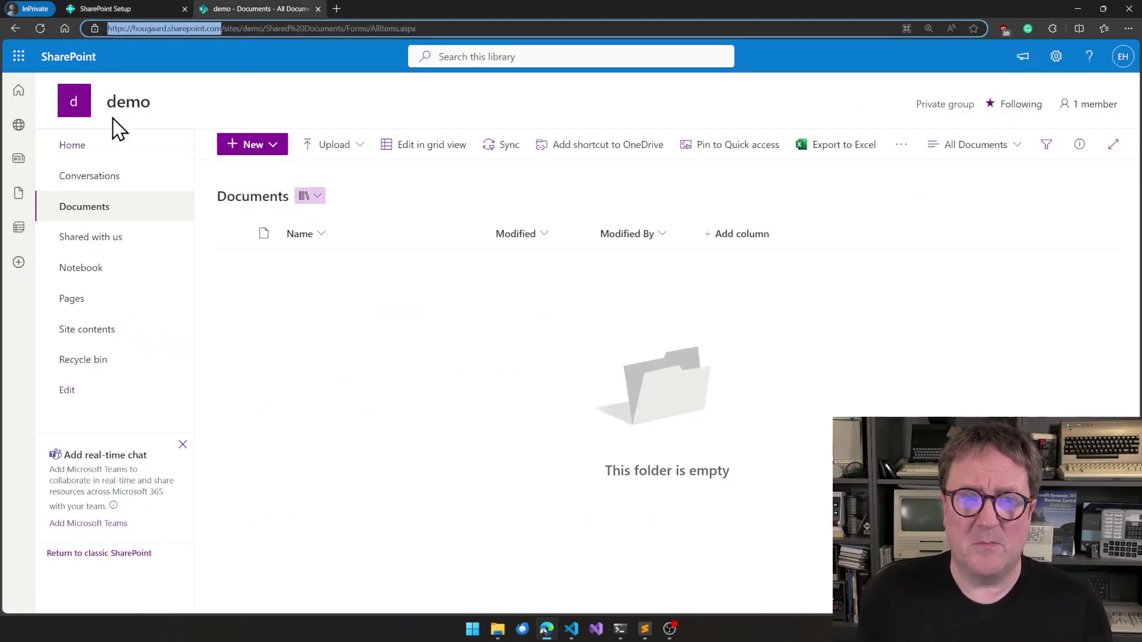
left_click(234, 28)
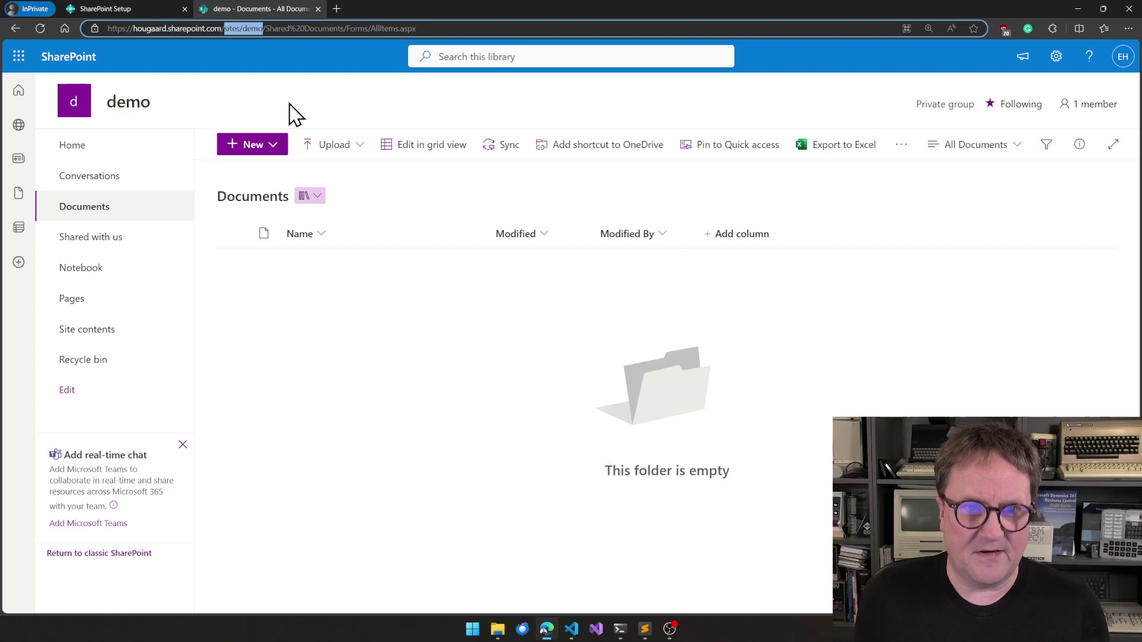
key("ctrl+shift+Tab")
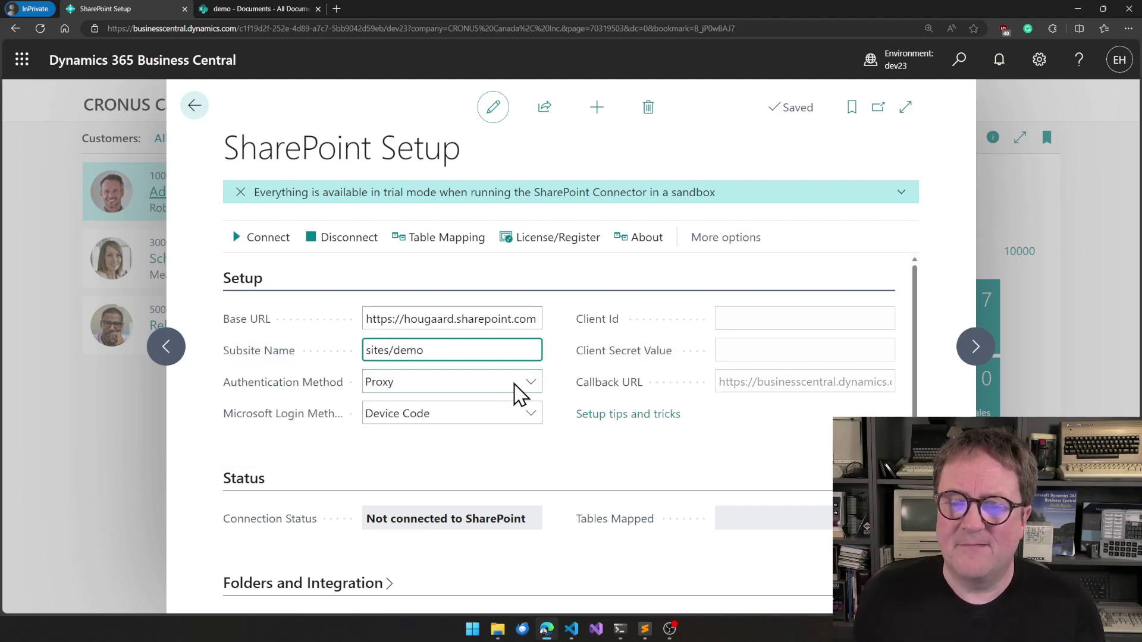
key("Tab")
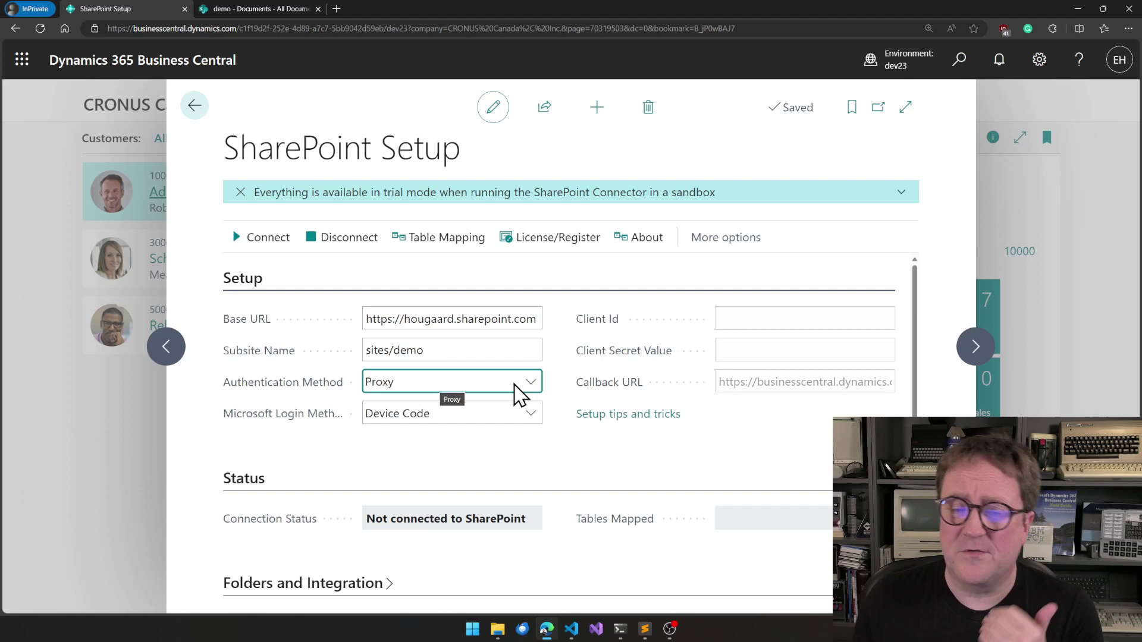
Step: Change the Authentication Method from Proxy to Personal, keeping Device Code login
left_click(518, 390)
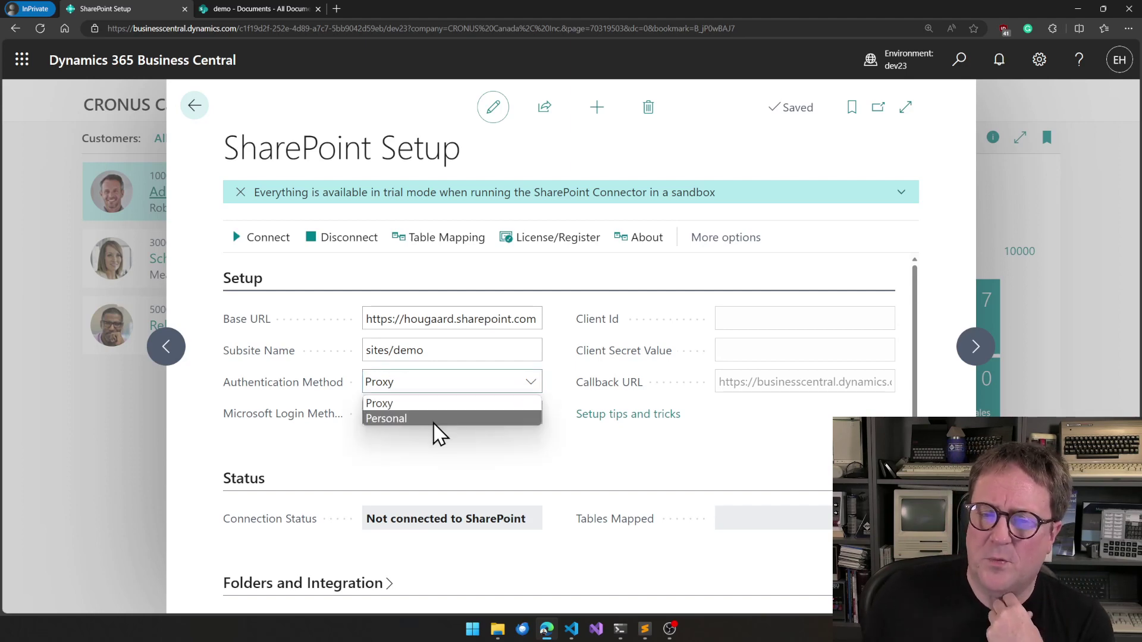
left_click(437, 419)
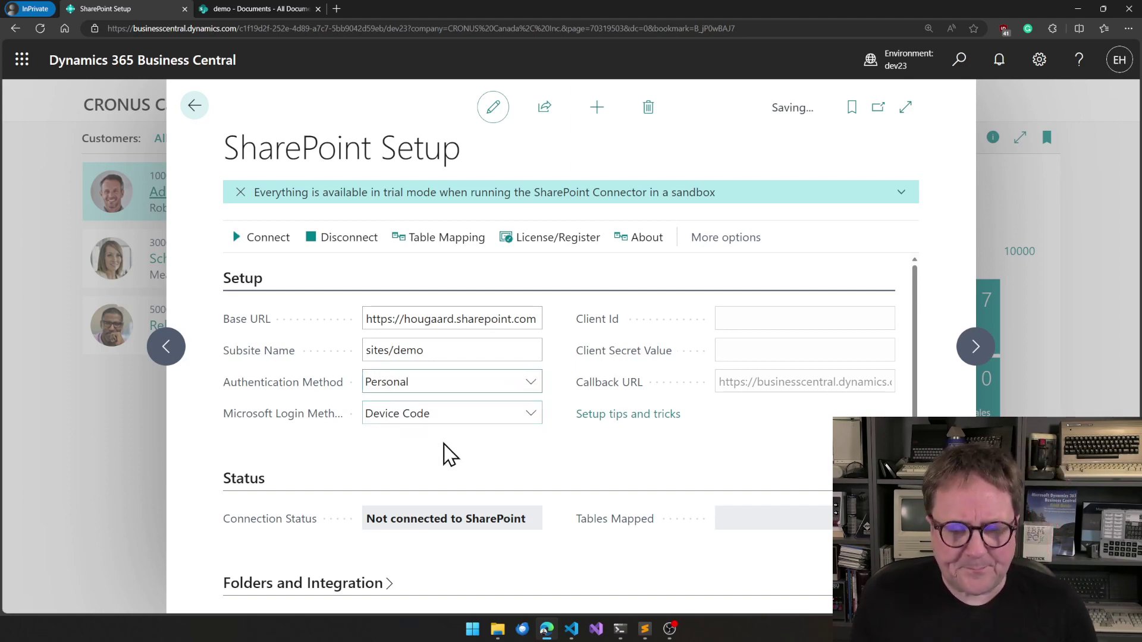
scroll(482, 438, "down", 3)
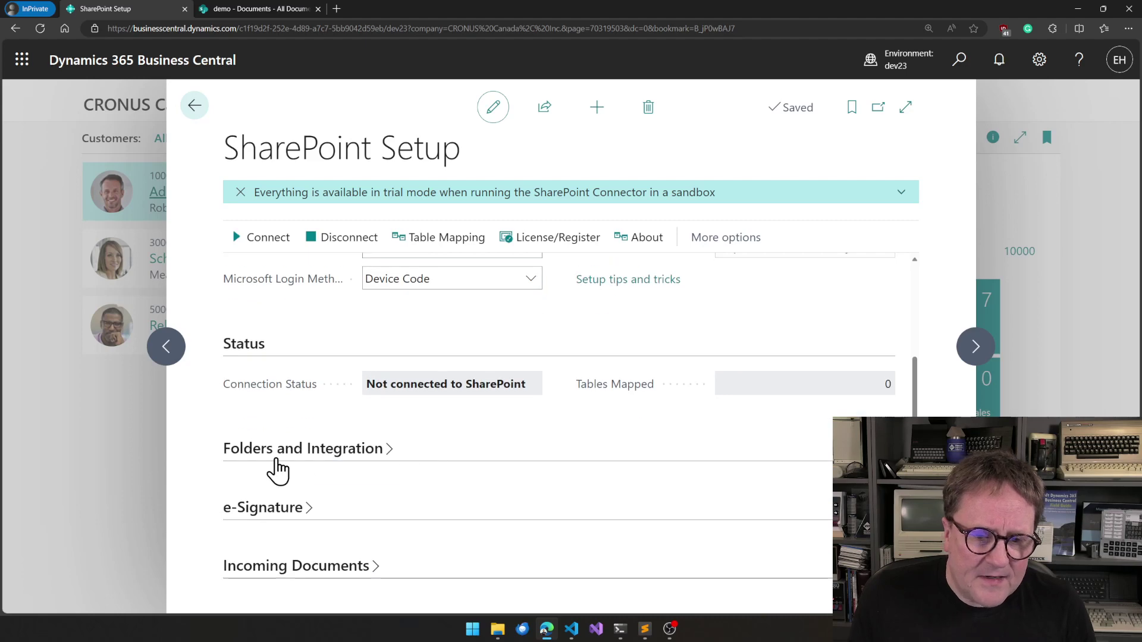
Step: Expand Folders and Integration and check that Document Library matches the URL's Shared%20Documents
left_click(309, 461)
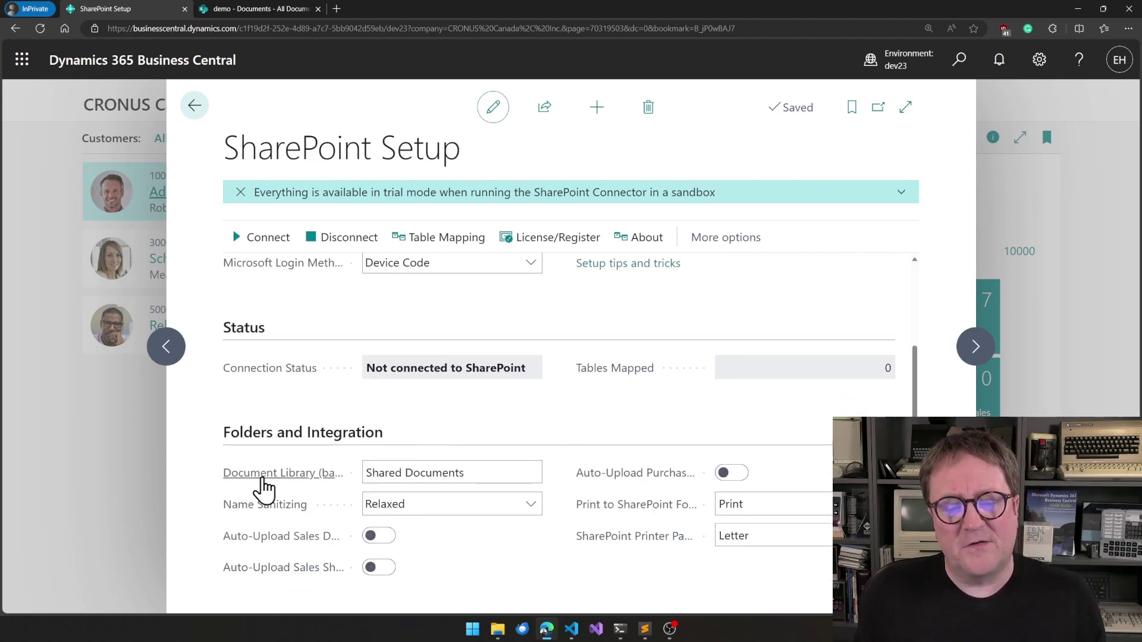
mouse_move(262, 478)
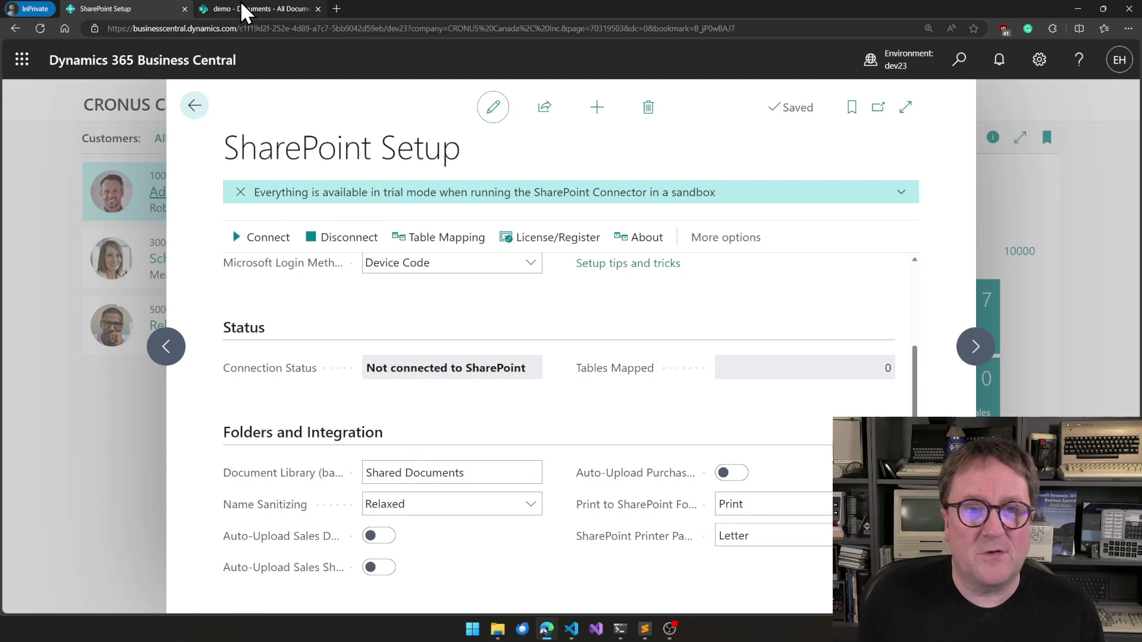
left_click(265, 9)
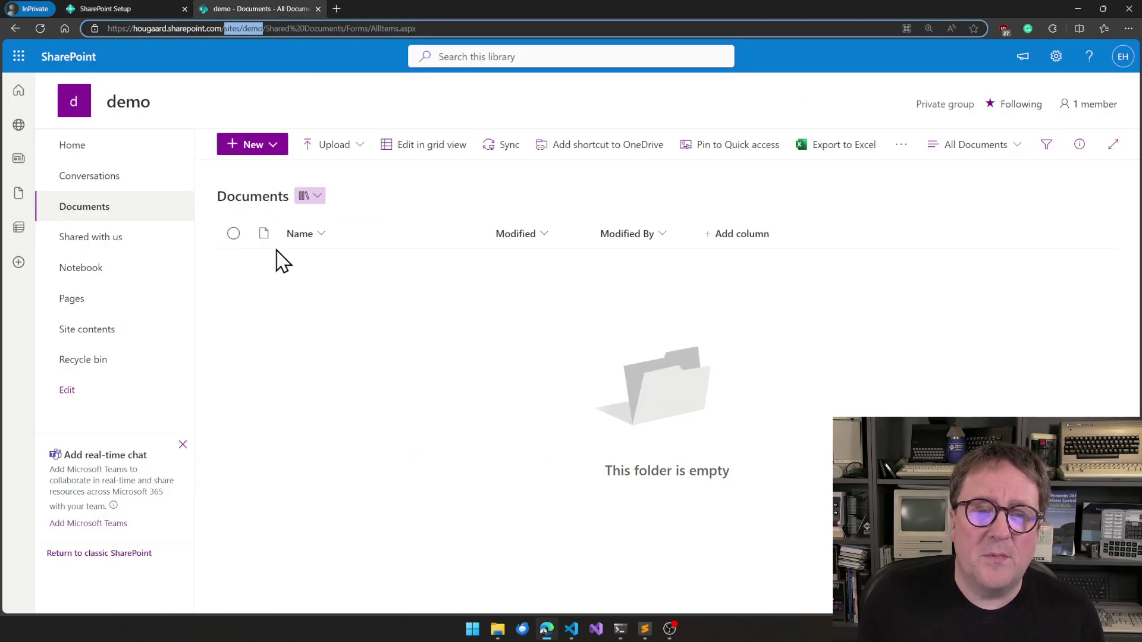
double_click(252, 197)
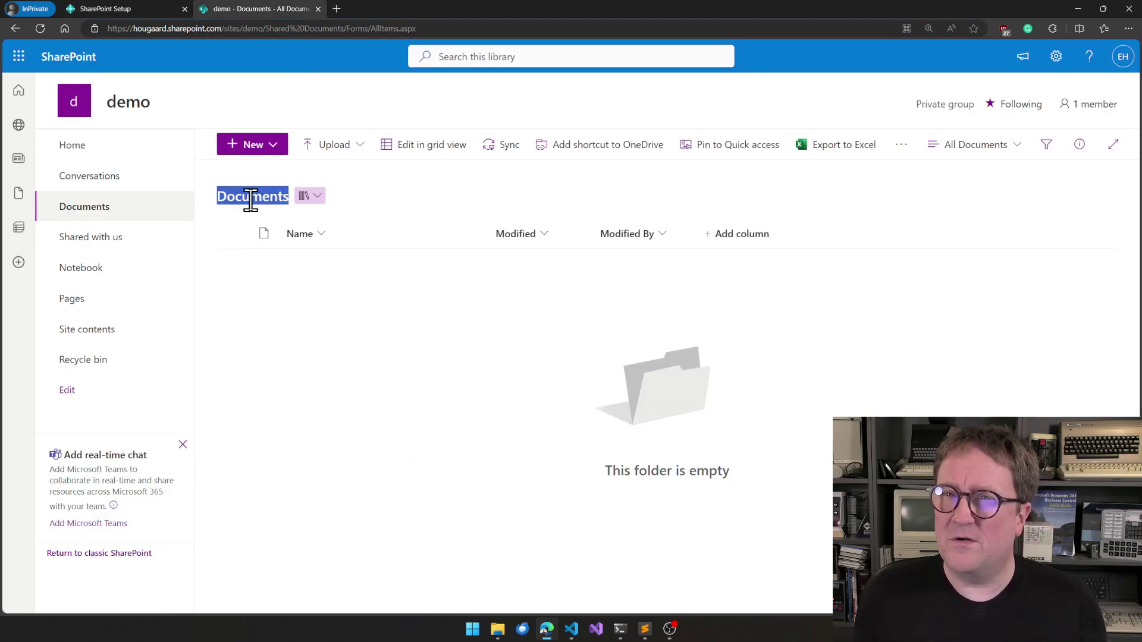
double_click(278, 30)
left_click_drag(279, 30, 317, 30)
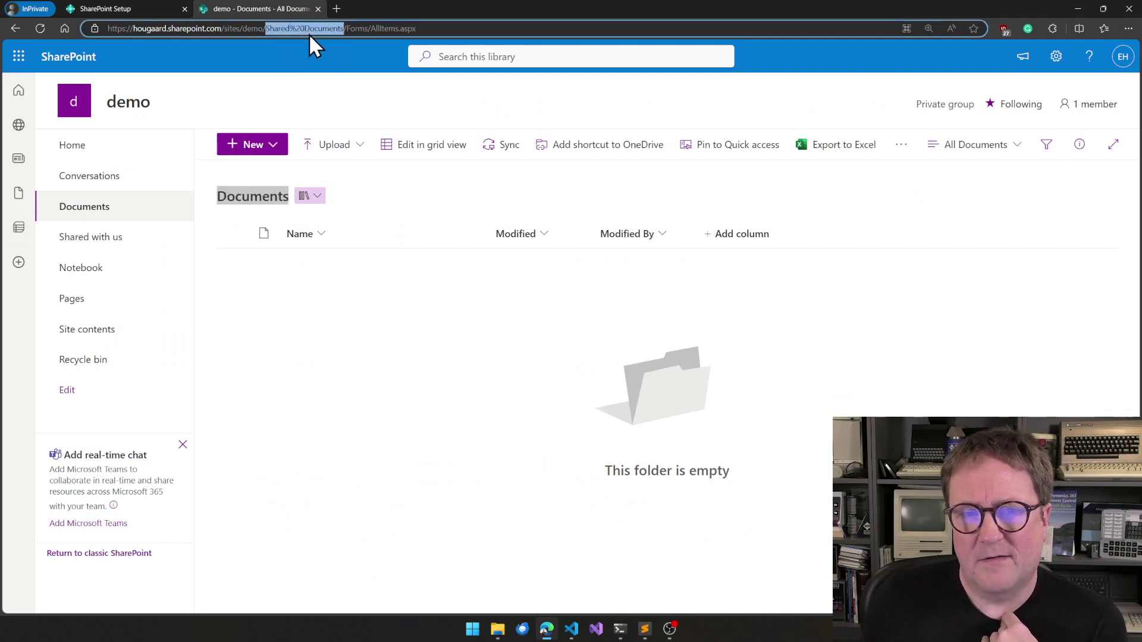
left_click(125, 7)
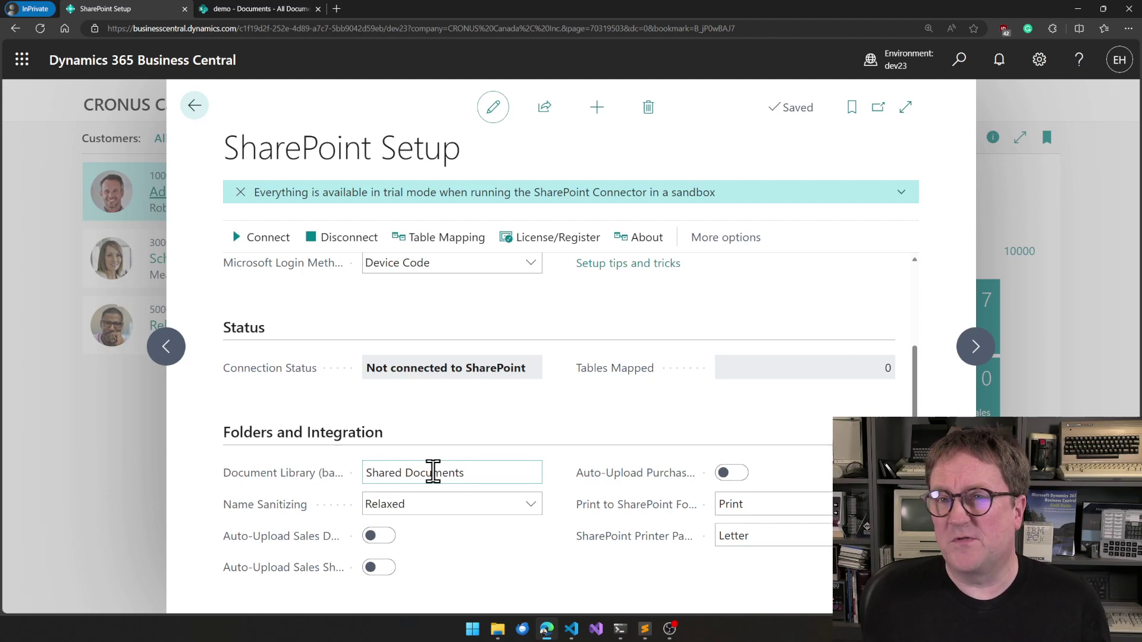
scroll(416, 375, "up", 3)
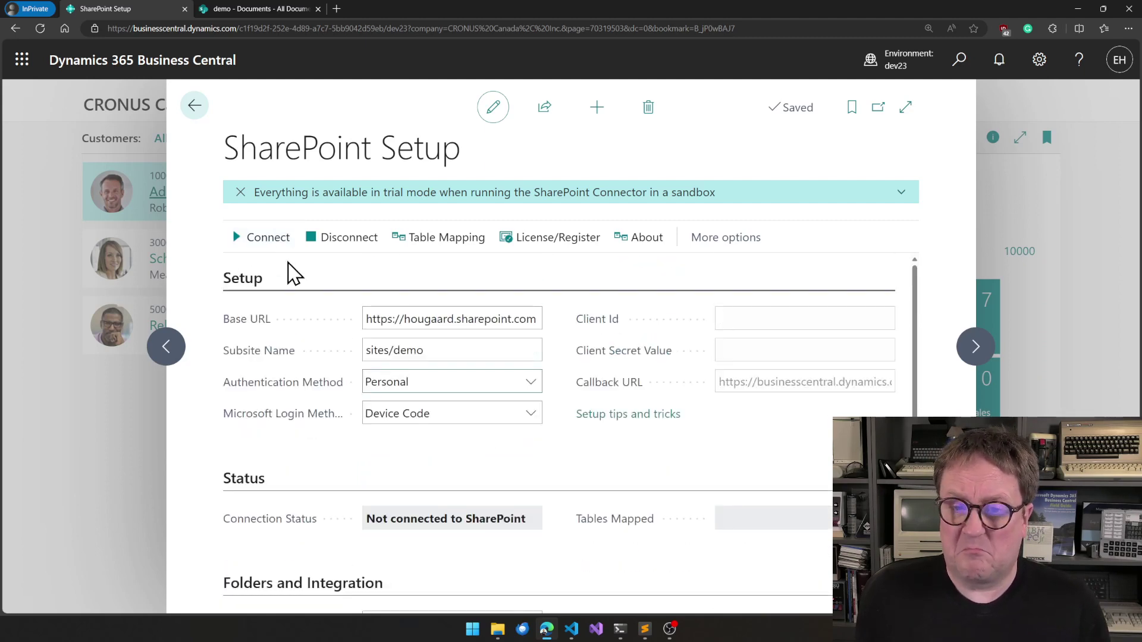
Step: Start Connect, copy the device code, and paste it on Microsoft's devicelogin page
left_click(269, 244)
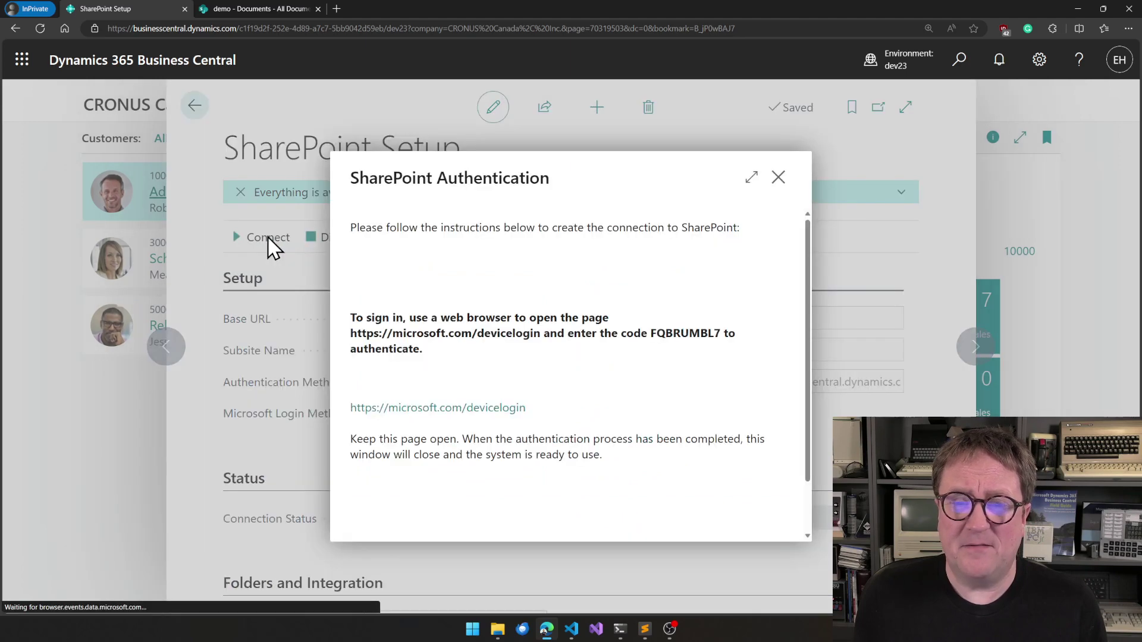
double_click(688, 332)
key("ctrl+c")
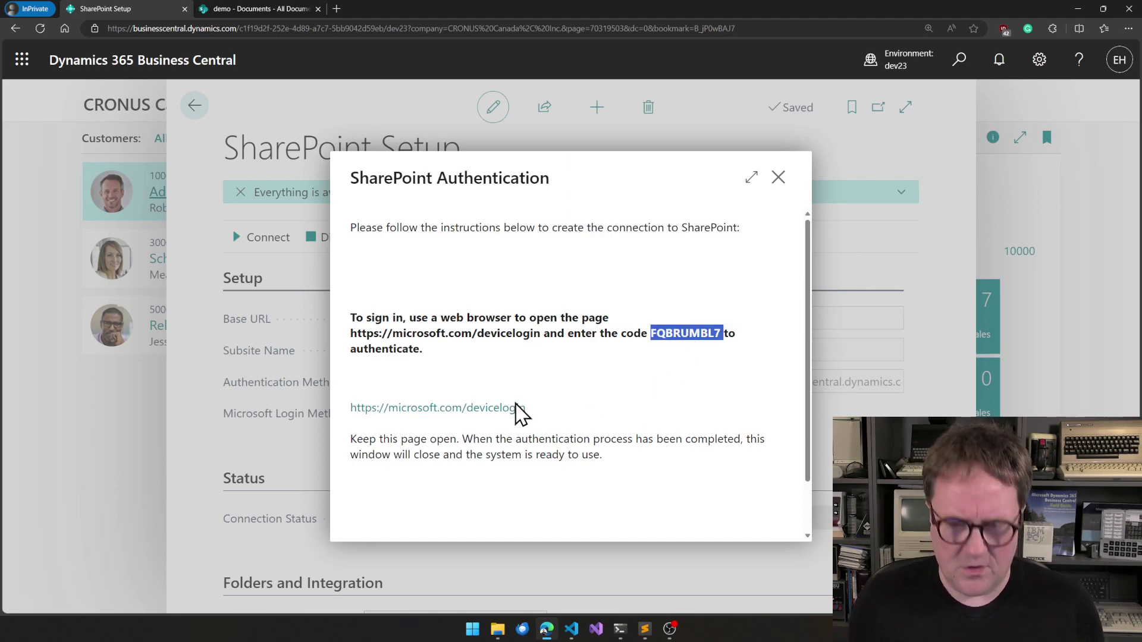
left_click(472, 412)
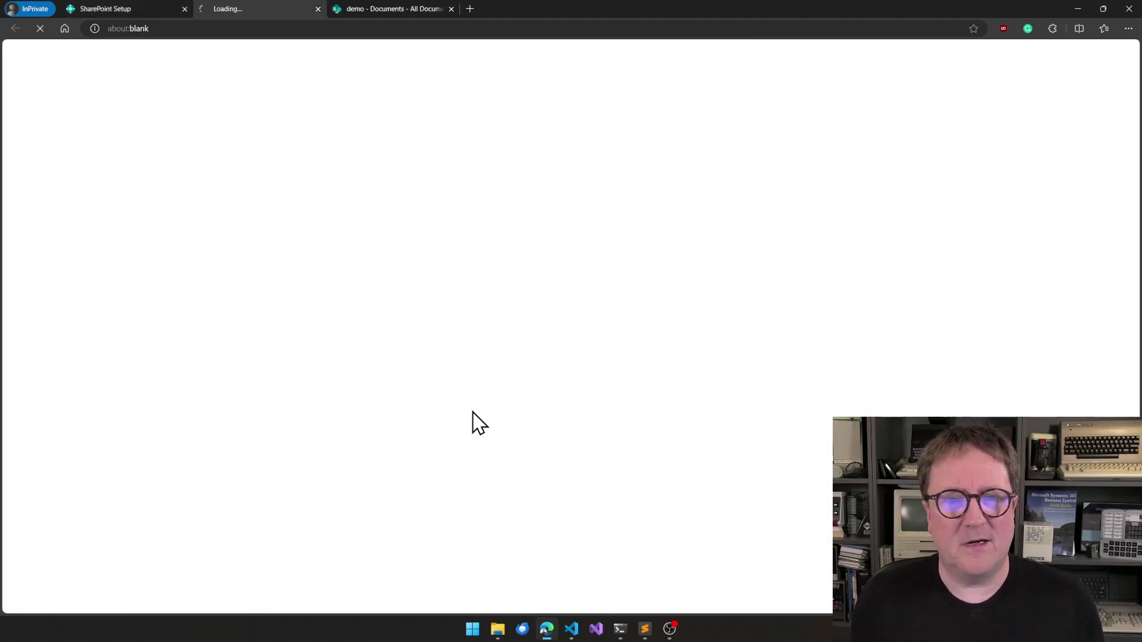
key("ctrl+v")
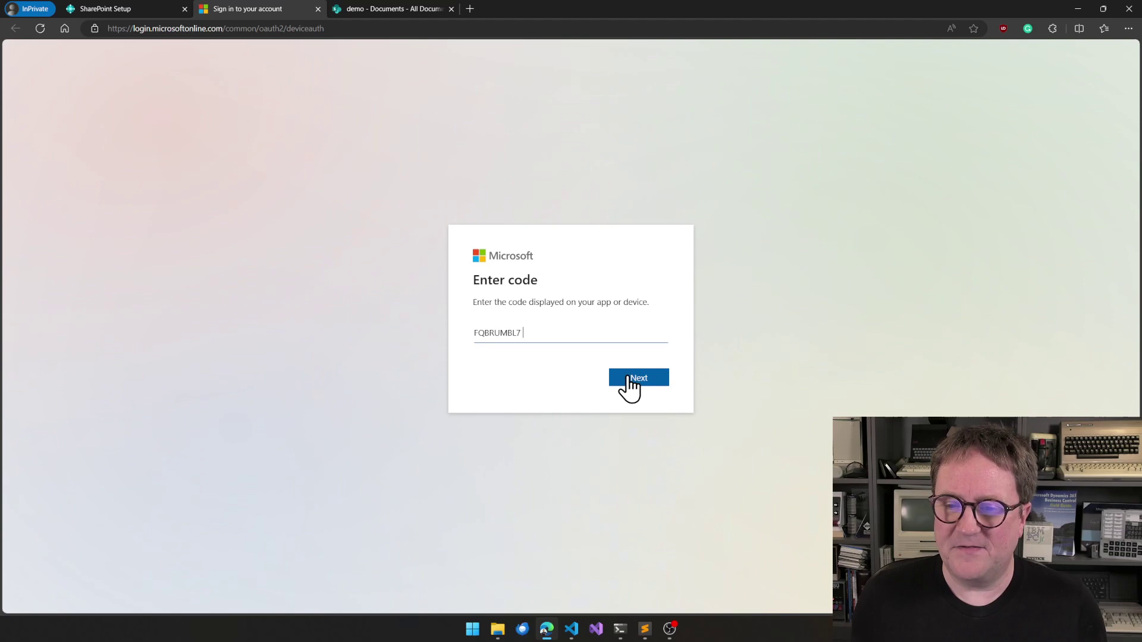
Step: Submit the device code, choose the existing account, and confirm SharePoint Connector sign-in
left_click(629, 379)
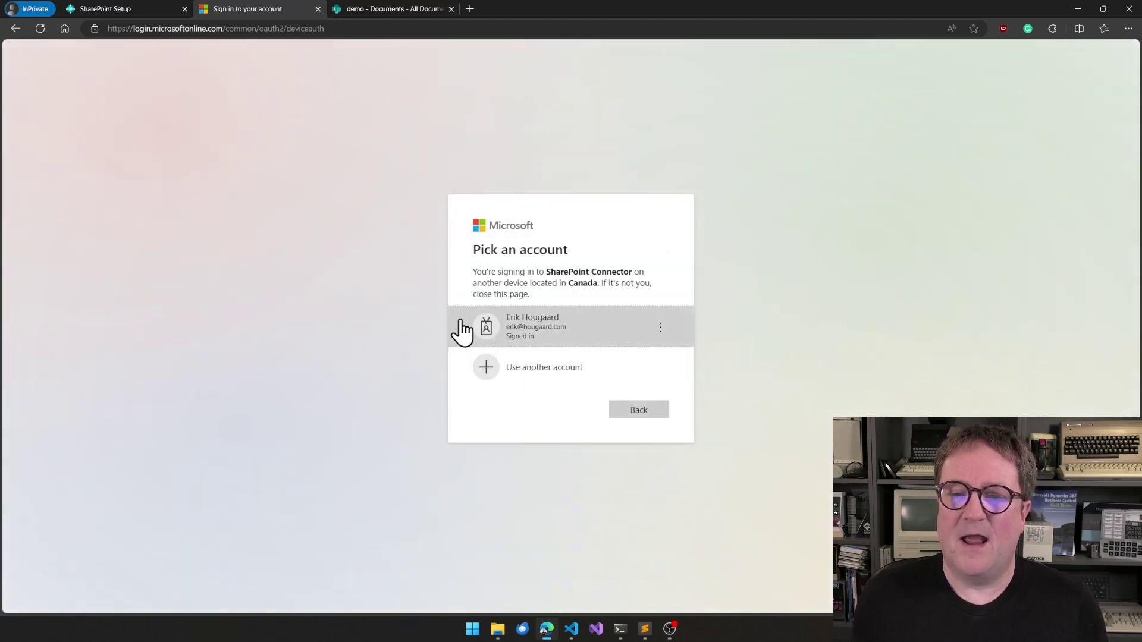
left_click(461, 332)
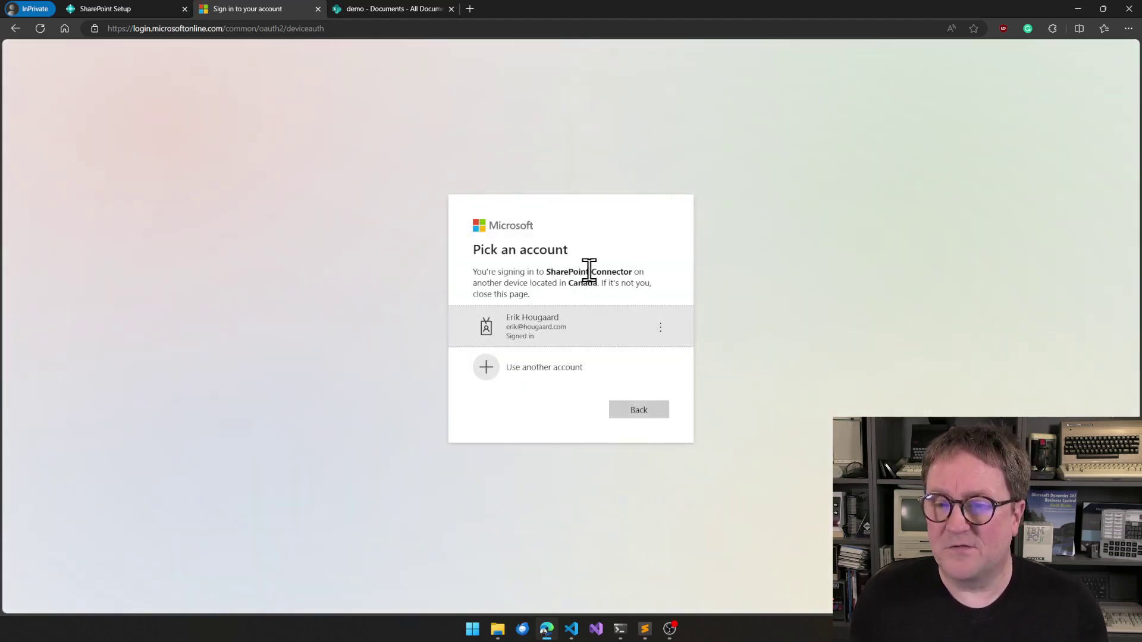
left_click(542, 340)
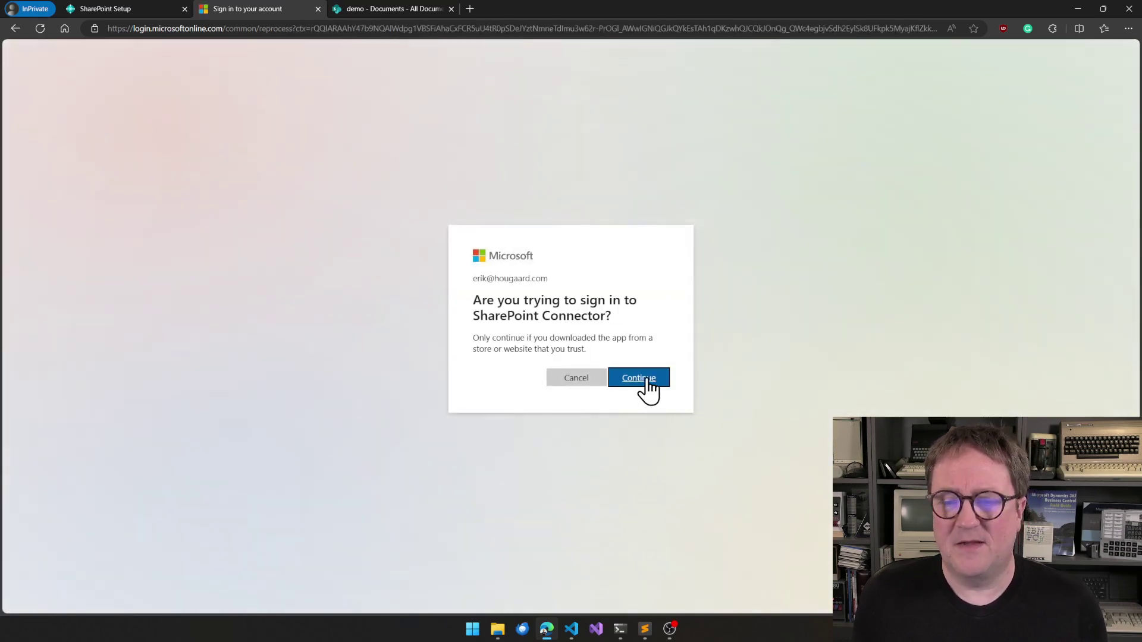
left_click(647, 388)
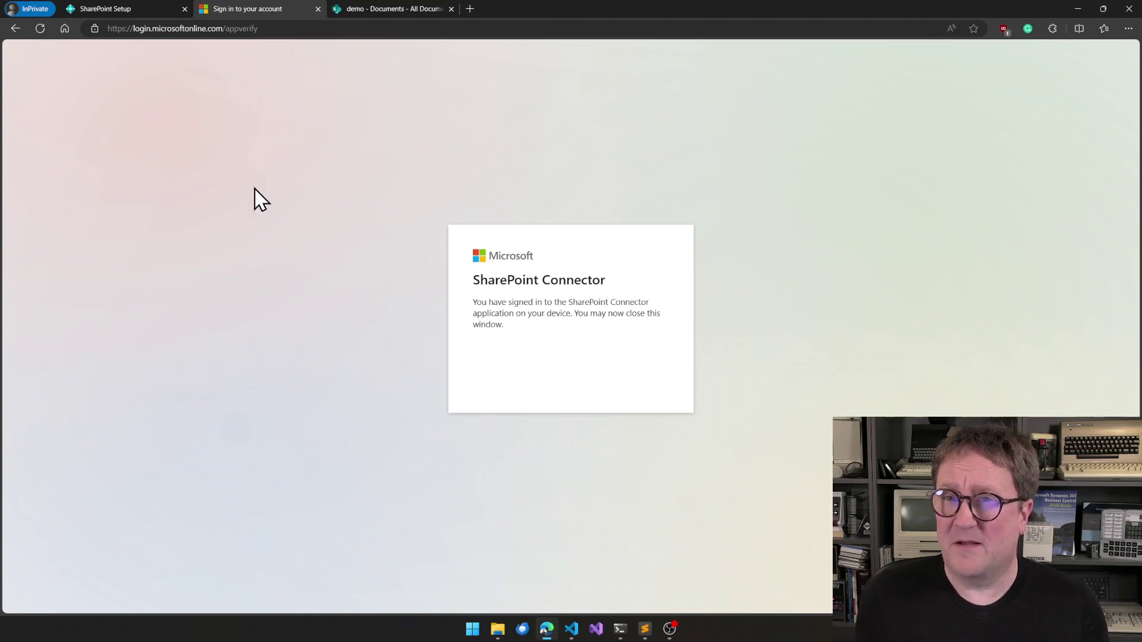
Step: Accept the default table mappings and review the 12 mapped tables in Table Mapping
left_click(319, 9)
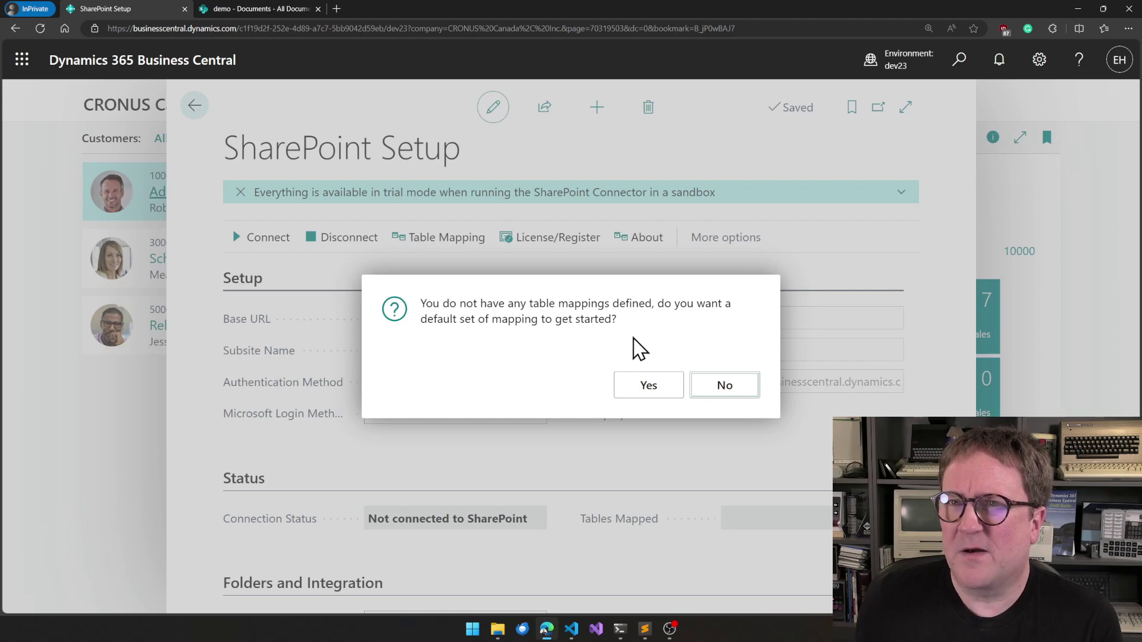
left_click(648, 390)
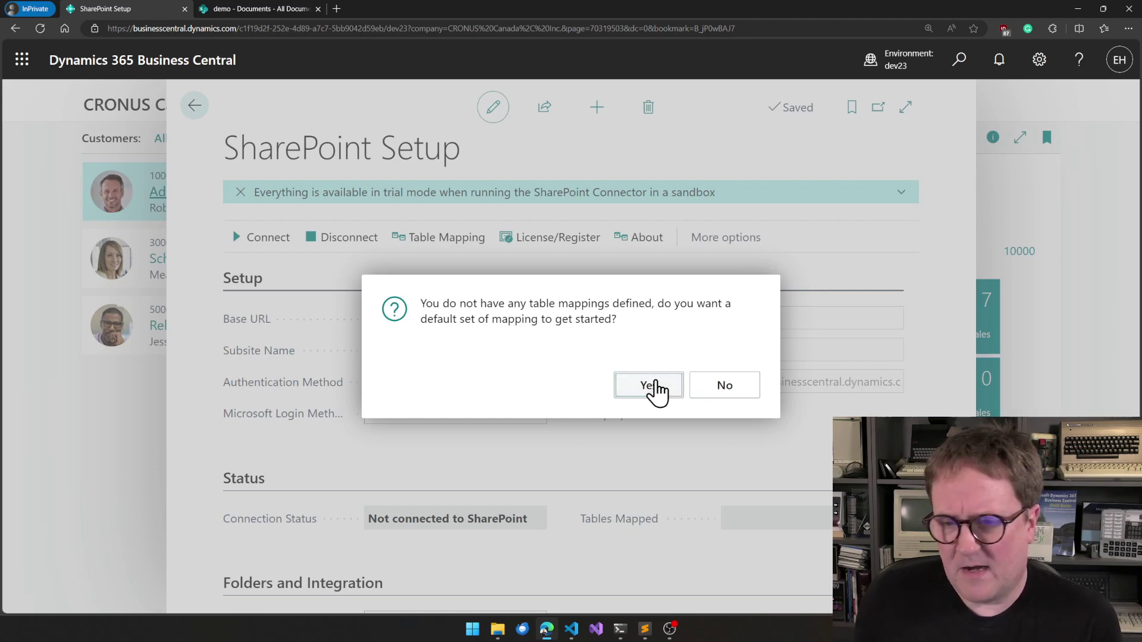
scroll(720, 393, "down", 2)
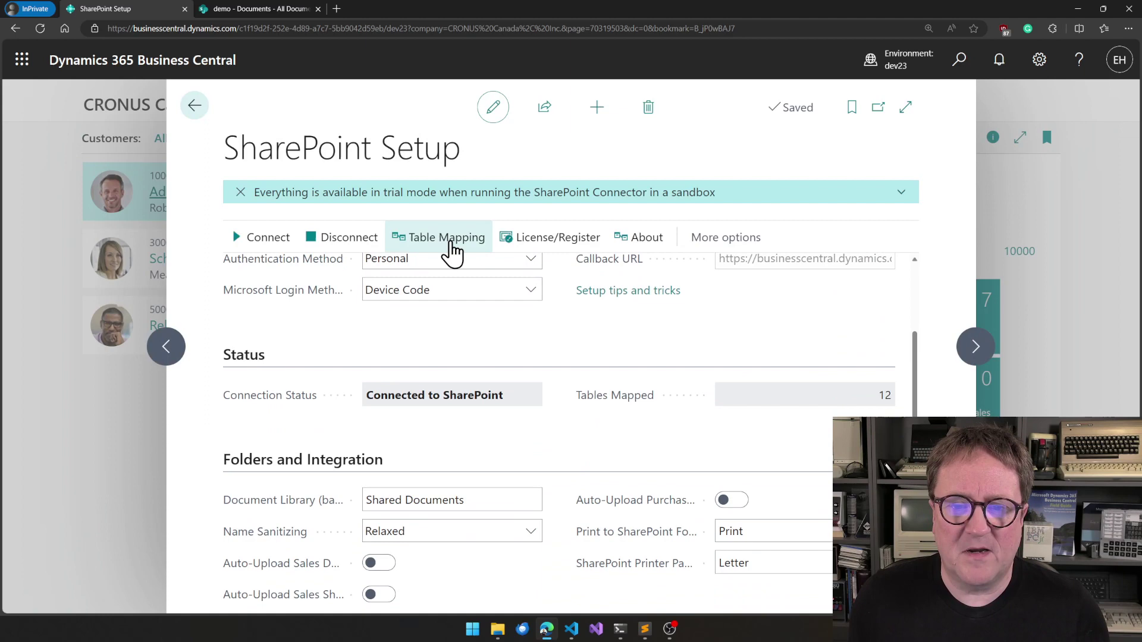
left_click(450, 250)
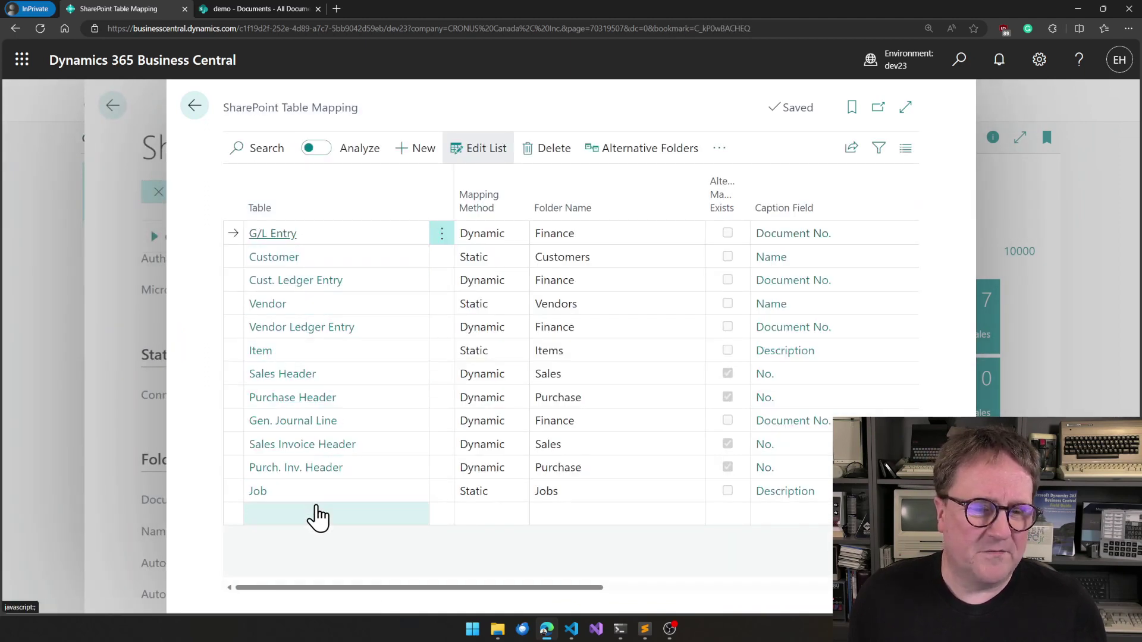
key("Escape")
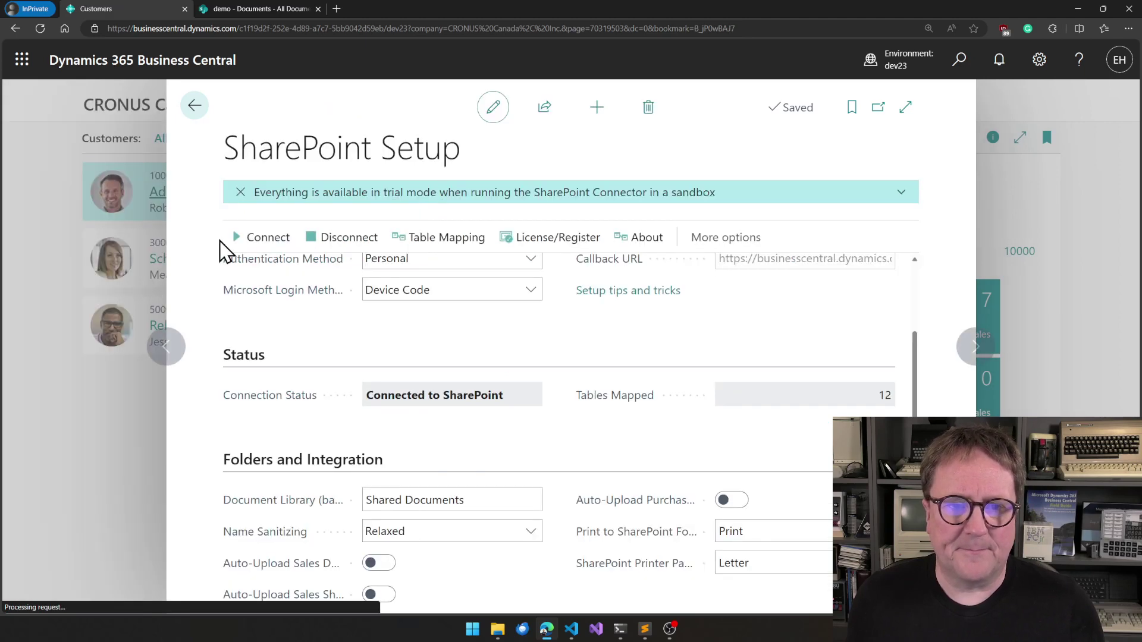
Step: Open Adatum Corporation's customer card from the Customers list and dismiss the details tip
key("Escape")
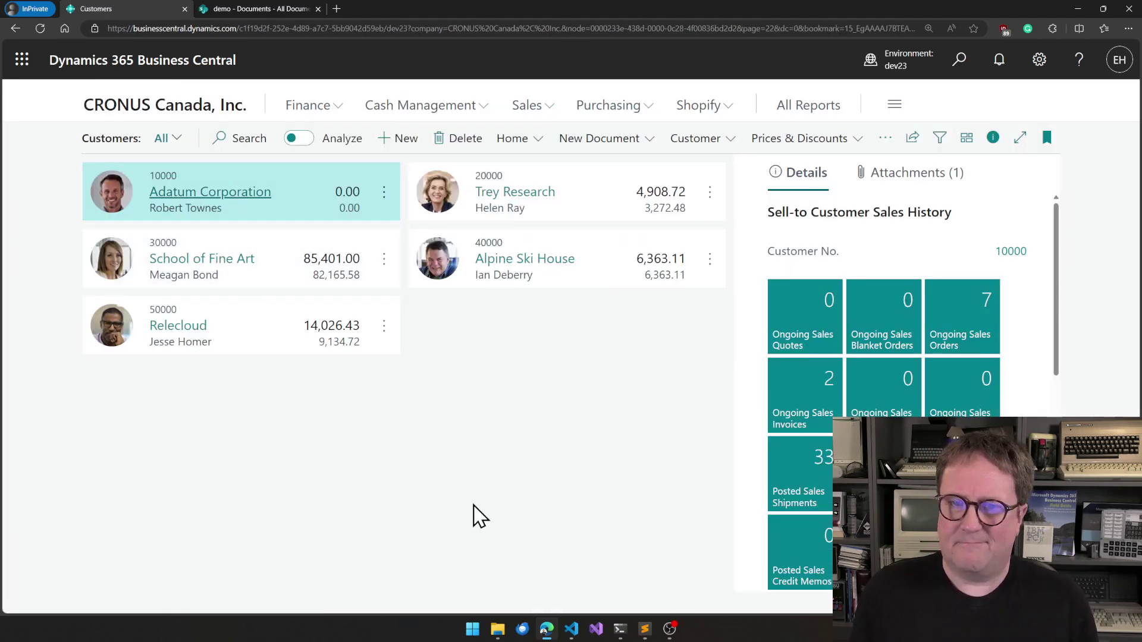
left_click(192, 198)
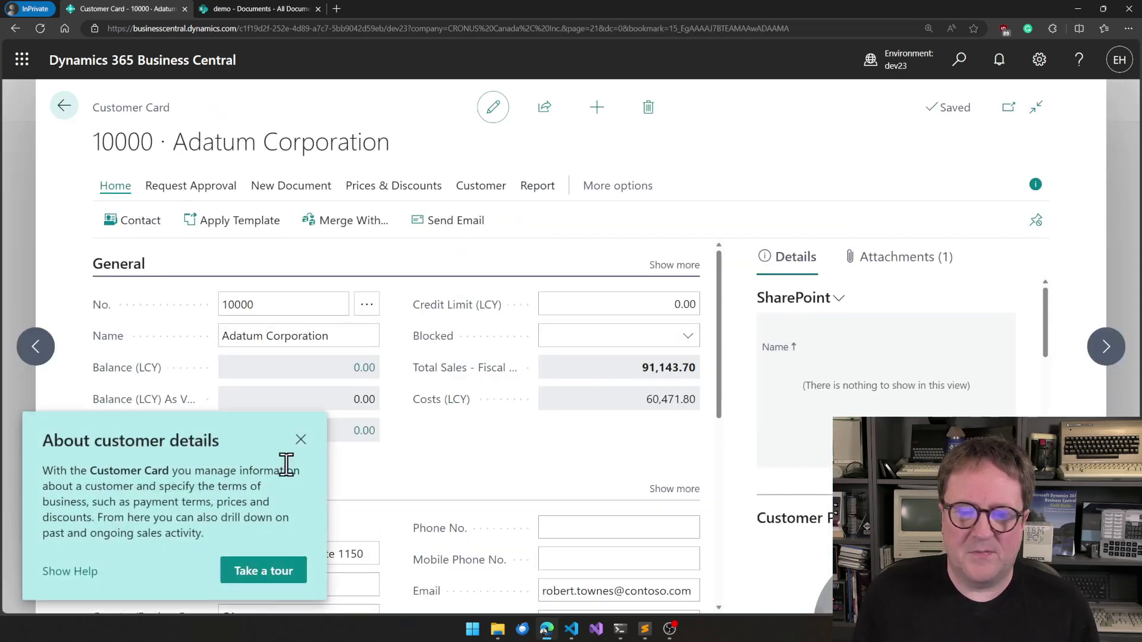
left_click(301, 441)
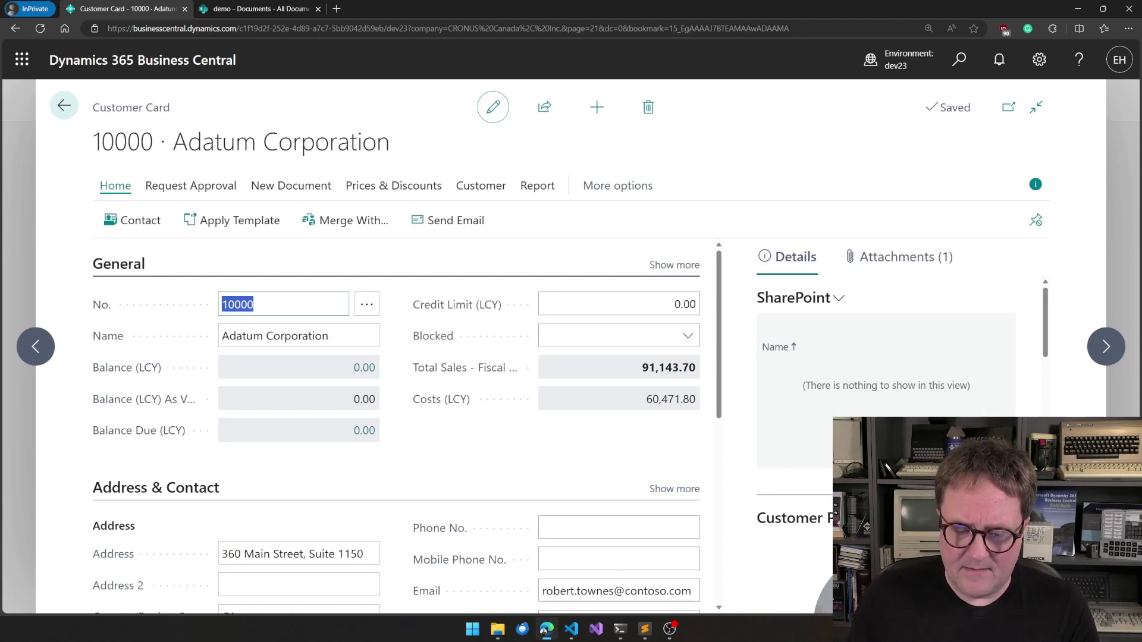
Step: Upload Baby Elefant.jpg to Adatum Corporation's SharePoint files and confirm the picture opens
left_click_drag(525, 568, 840, 416)
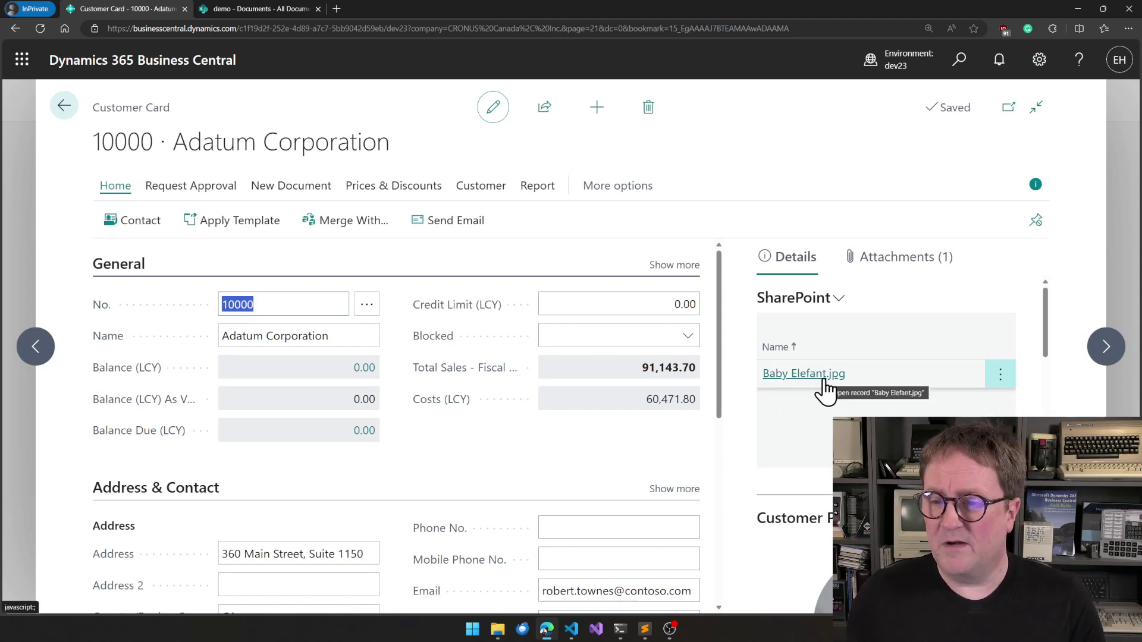
left_click(803, 375)
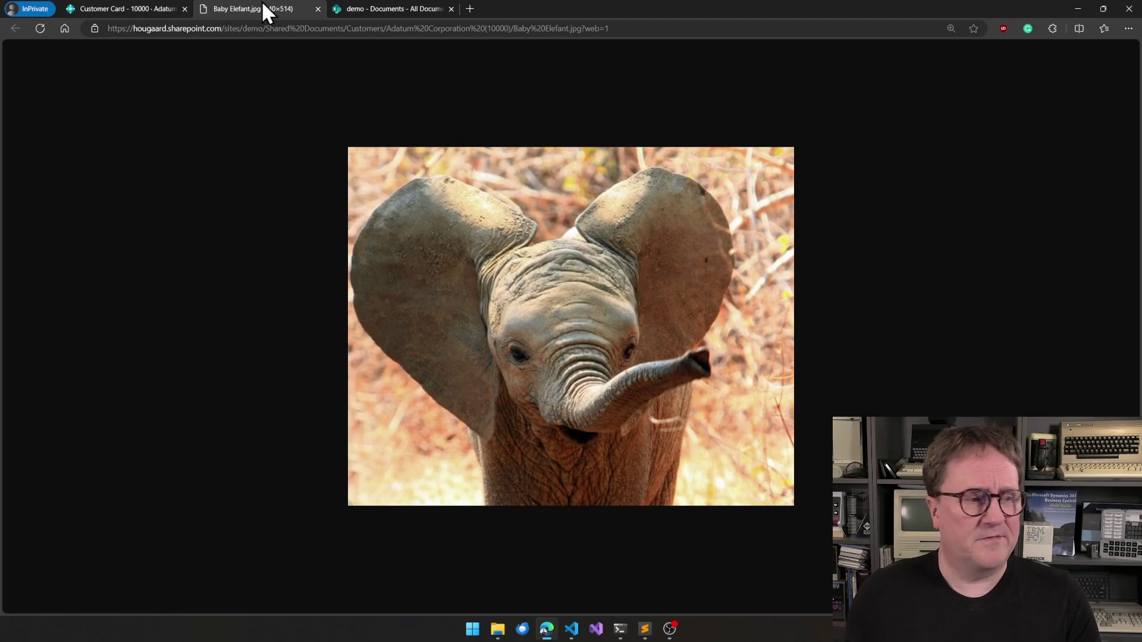
left_click(317, 8)
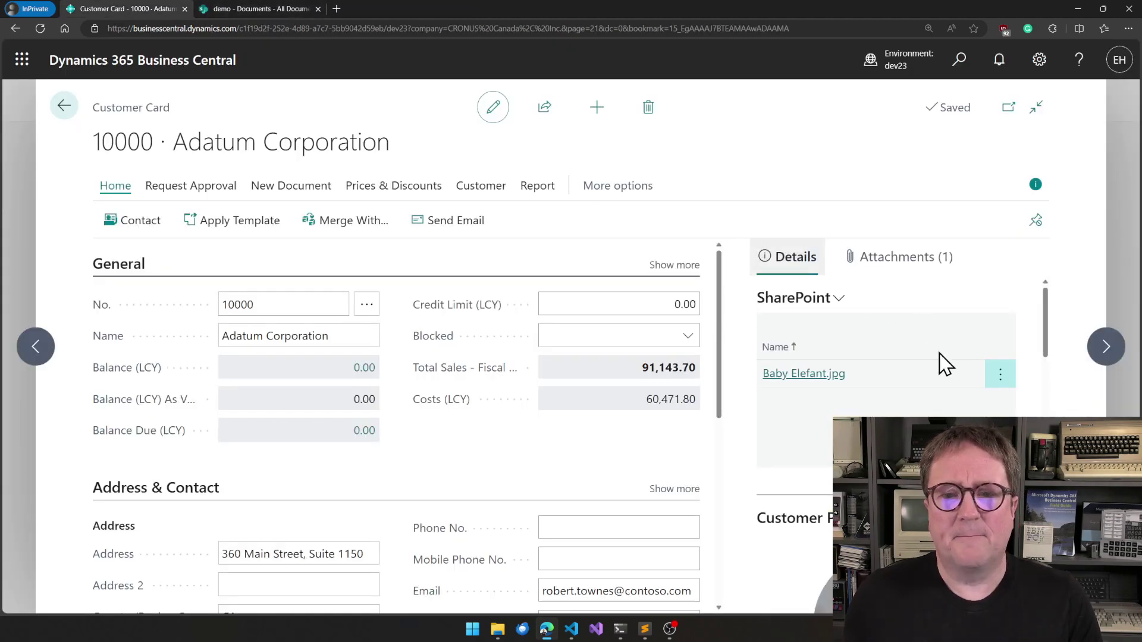
left_click(784, 308)
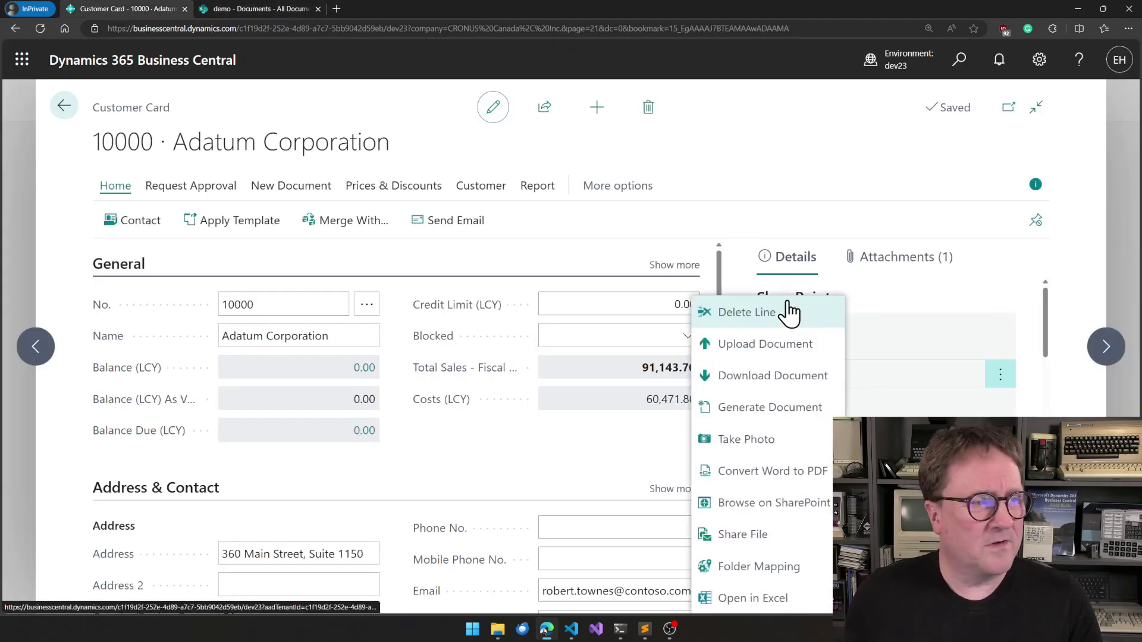
Step: Browse the Adatum Corporation (10000) folder on SharePoint, then return to the customer card
left_click(754, 509)
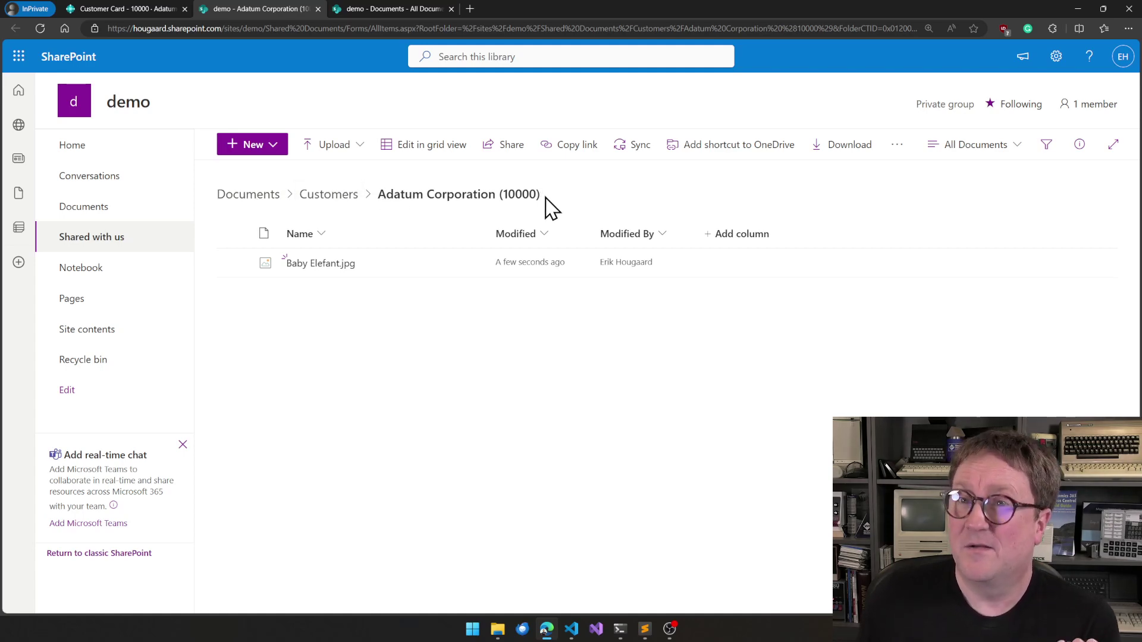
left_click(110, 8)
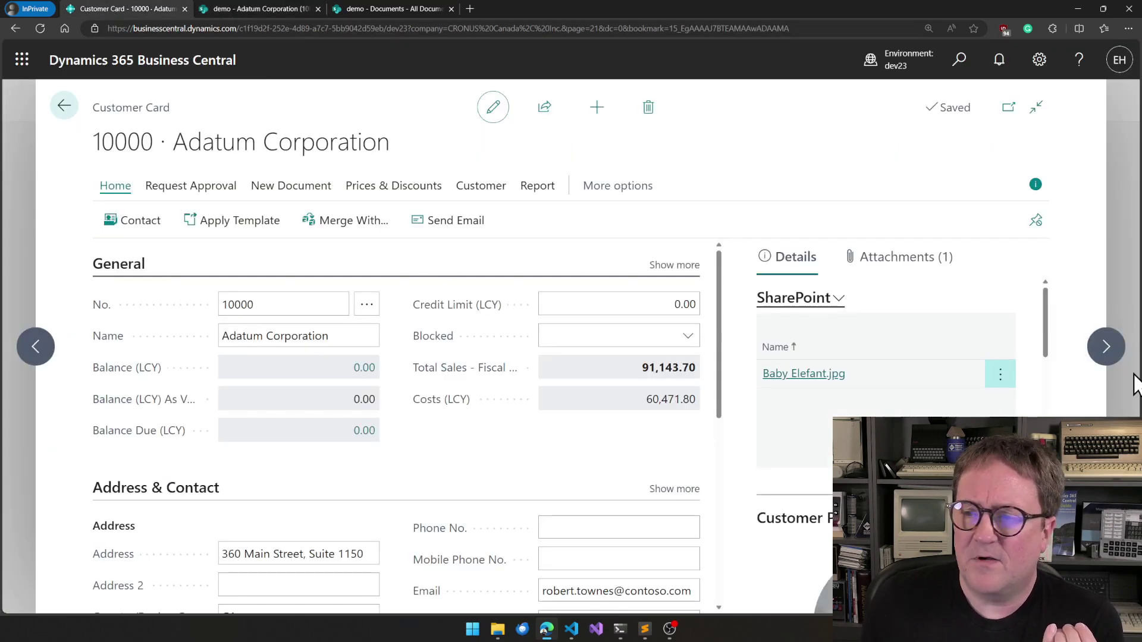
Step: Move to customer Trey Research and upload baby-koalas.jpg to its SharePoint files
left_click(1104, 348)
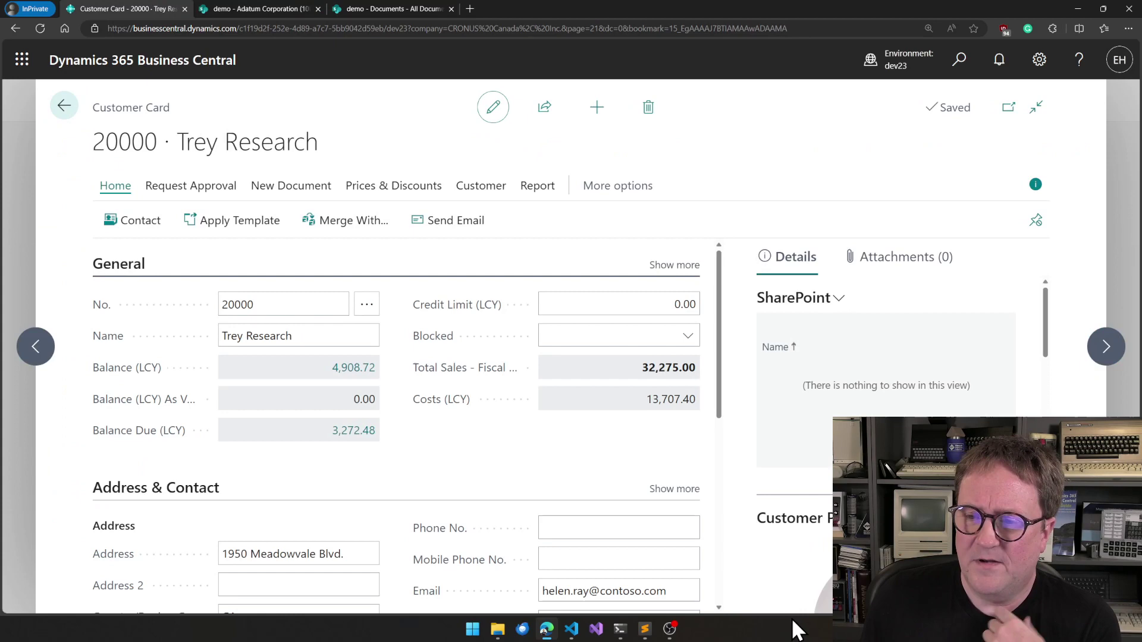
left_click_drag(1141, 393, 844, 405)
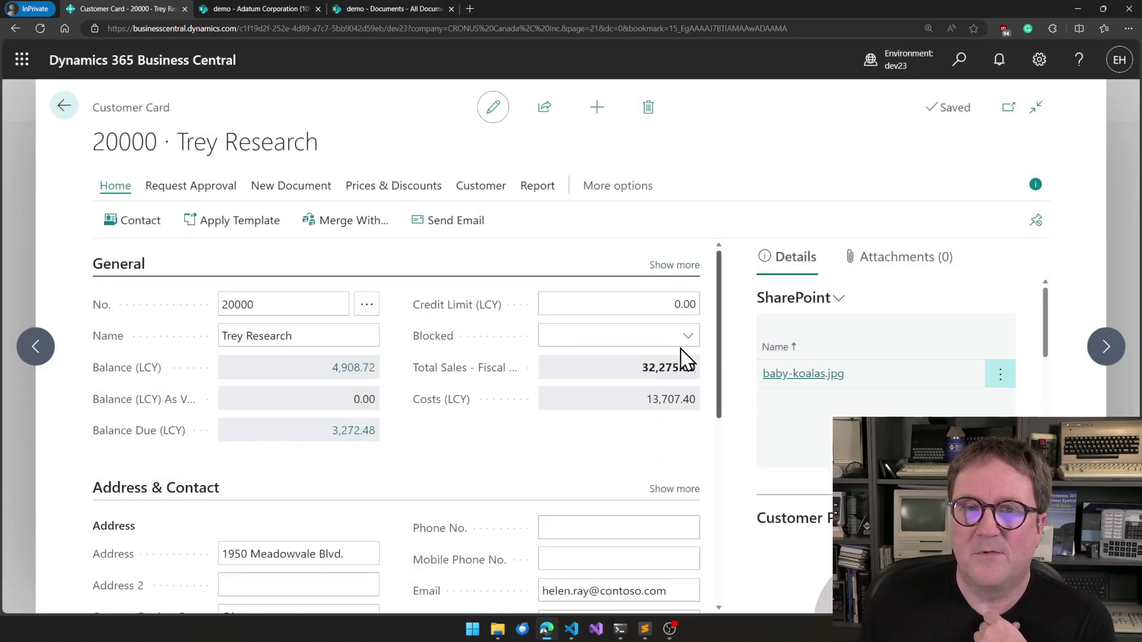
left_click(797, 299)
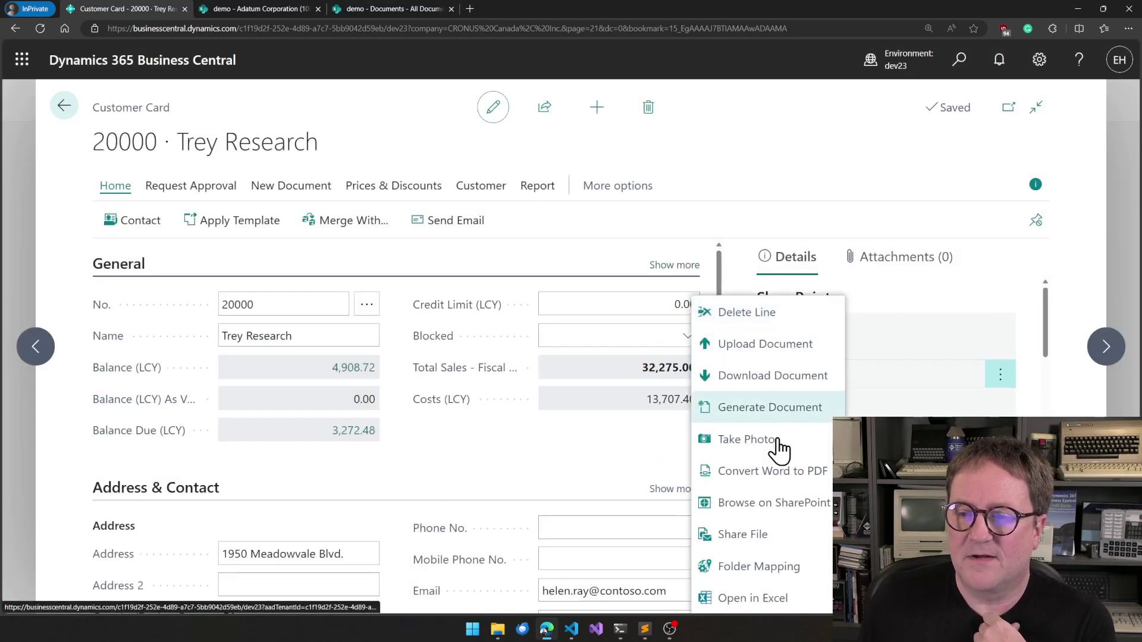
Step: View the Trey Research (20000) SharePoint folder, then go up to the Customers folder
left_click(764, 507)
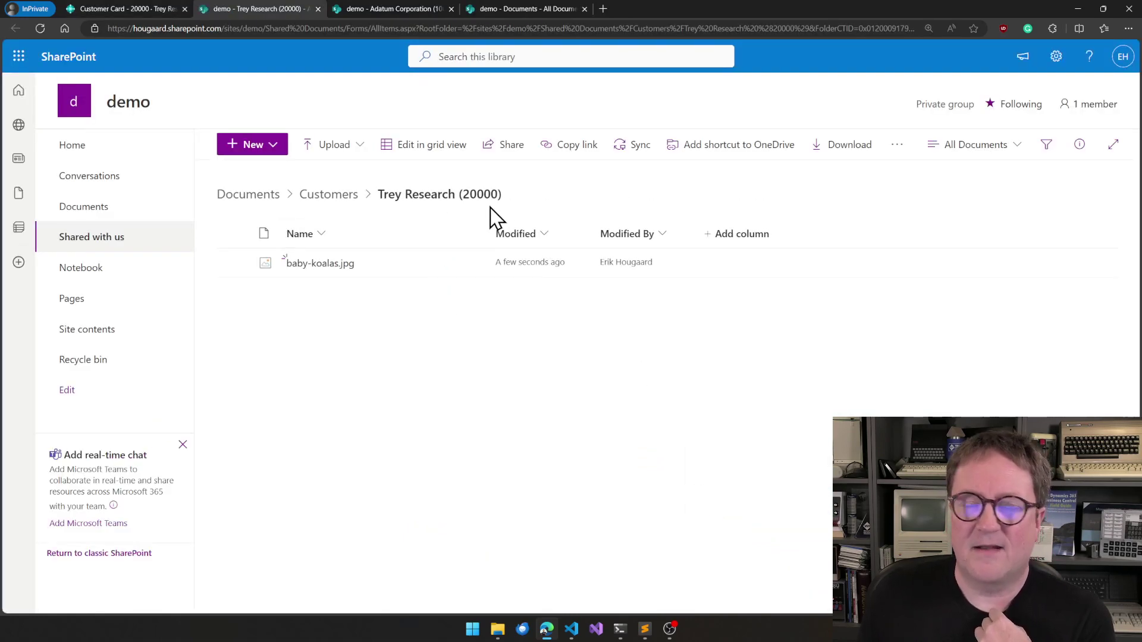
left_click(326, 201)
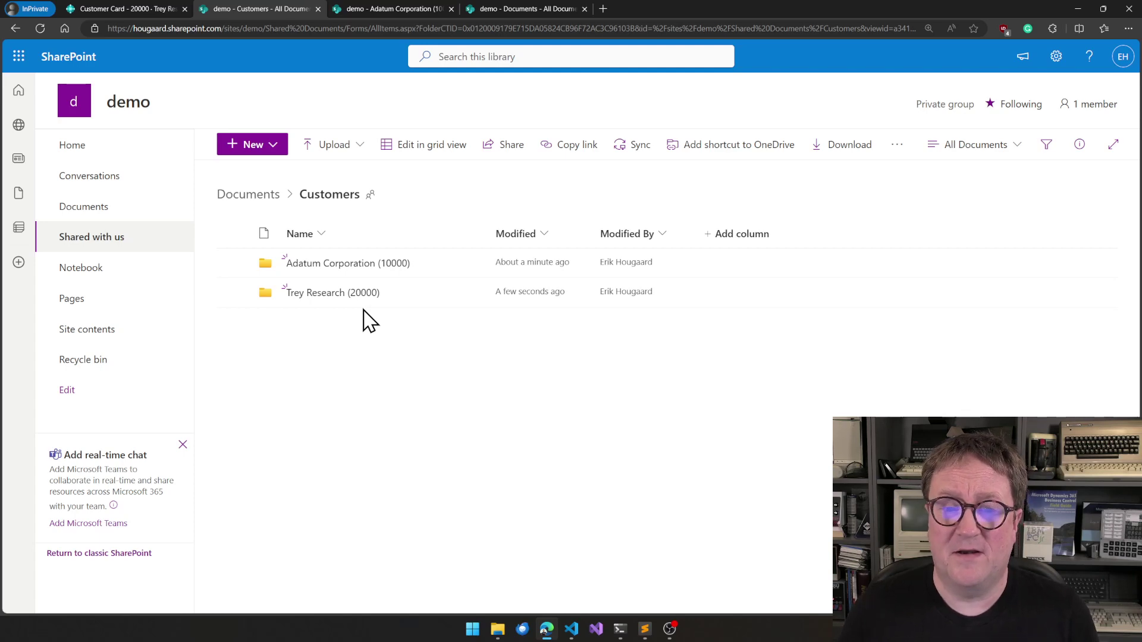
Step: From the Trey Research card, search 'sharepoint table mapp' and open SharePoint Table Mapping
left_click(145, 11)
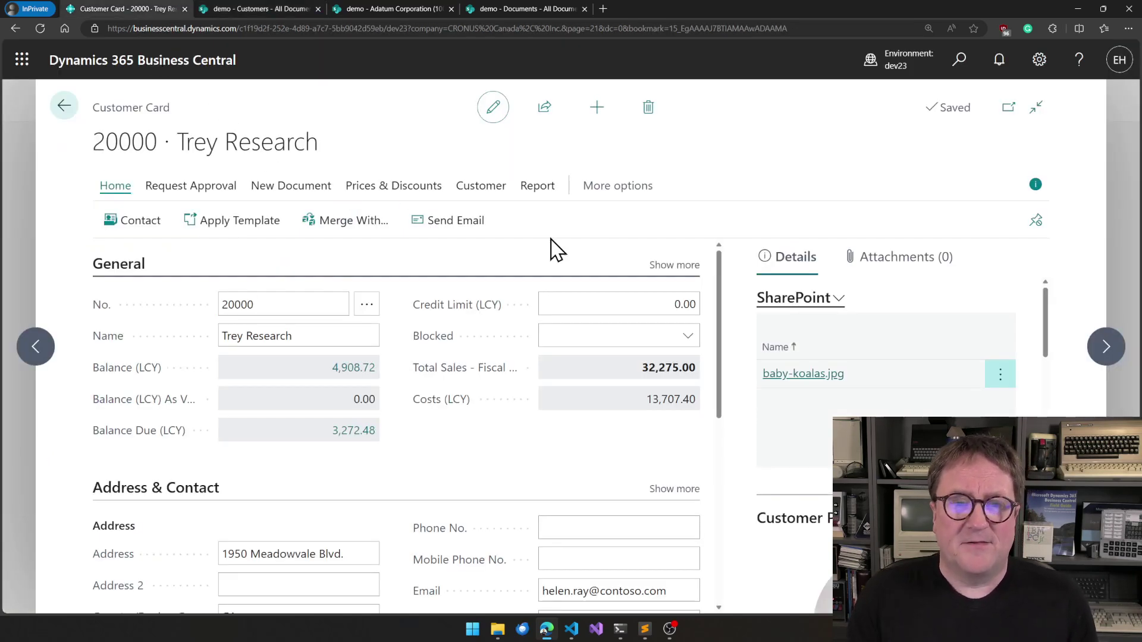
key("alt+q")
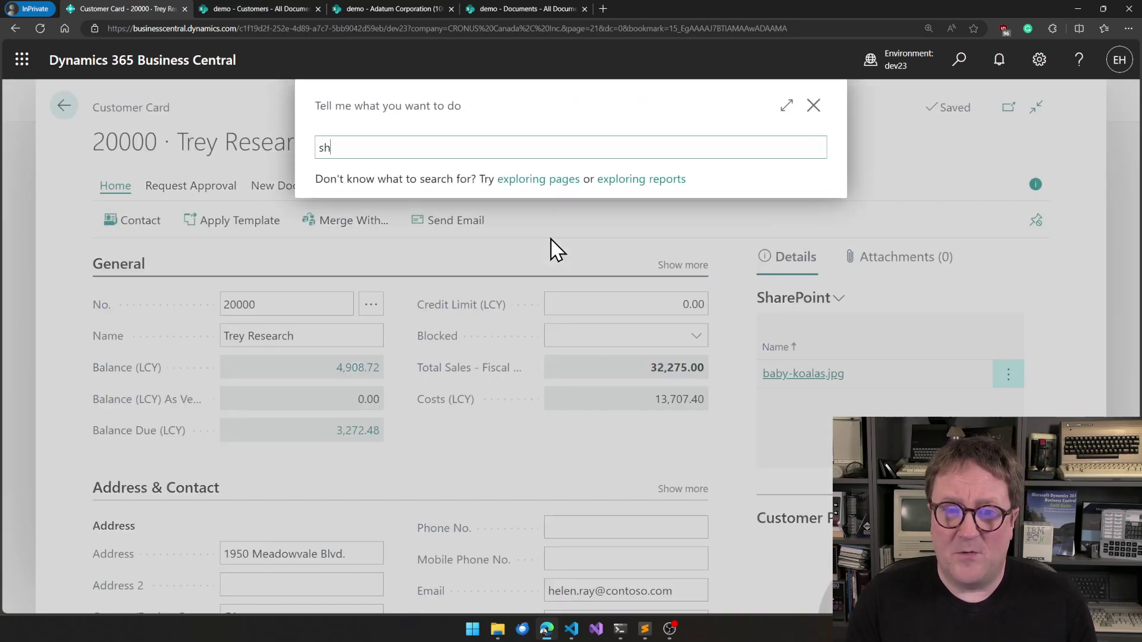
type("sharepoint")
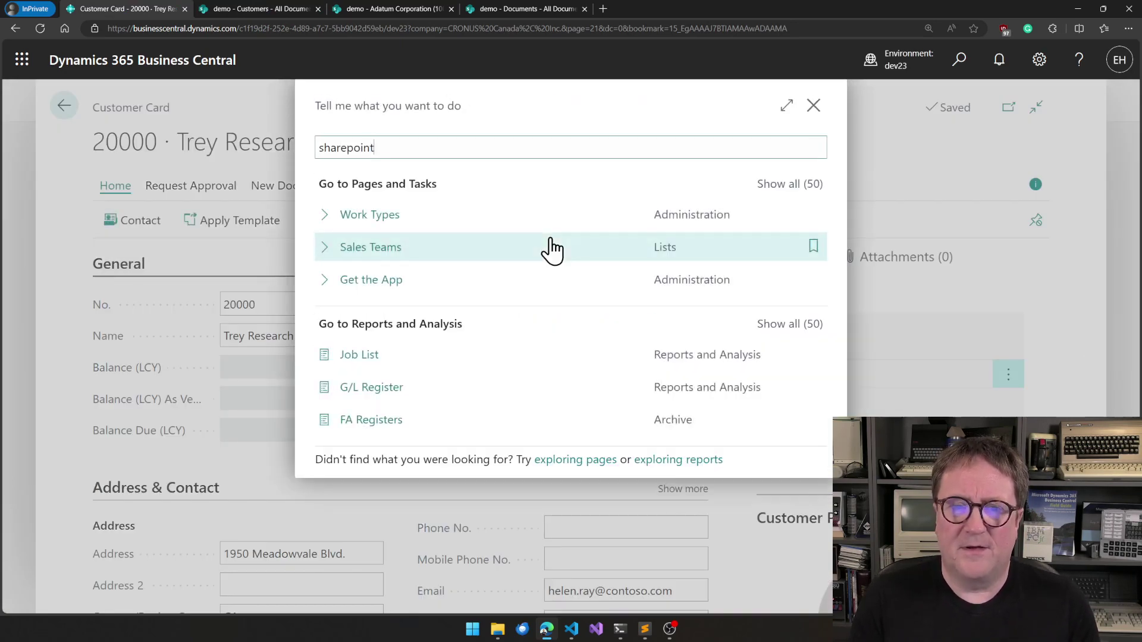
type(" table mapping")
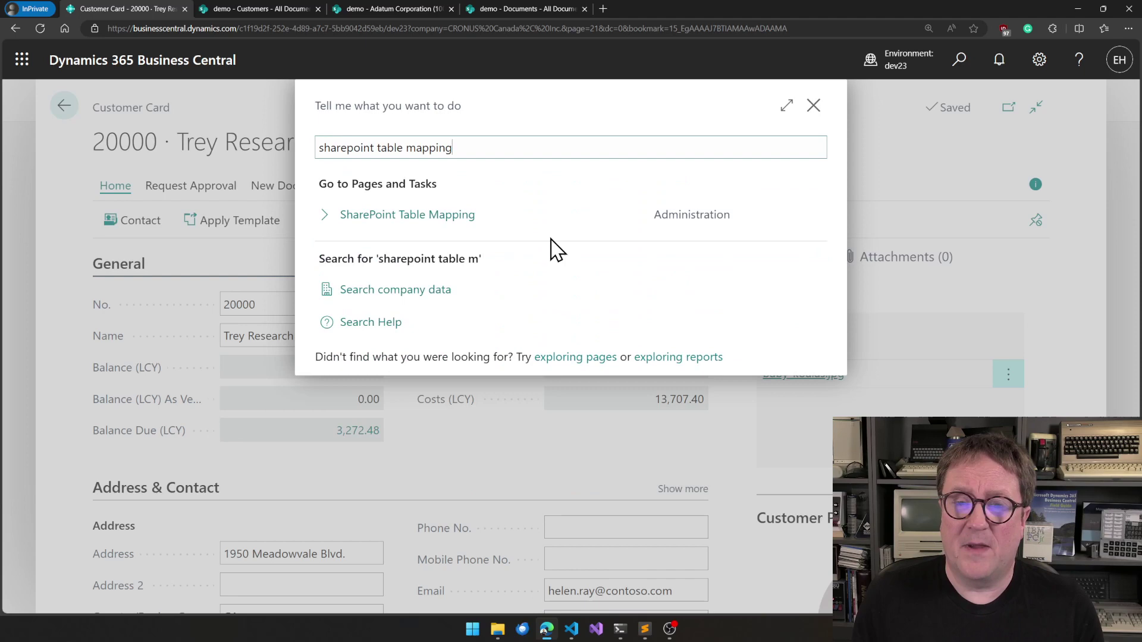
left_click(373, 217)
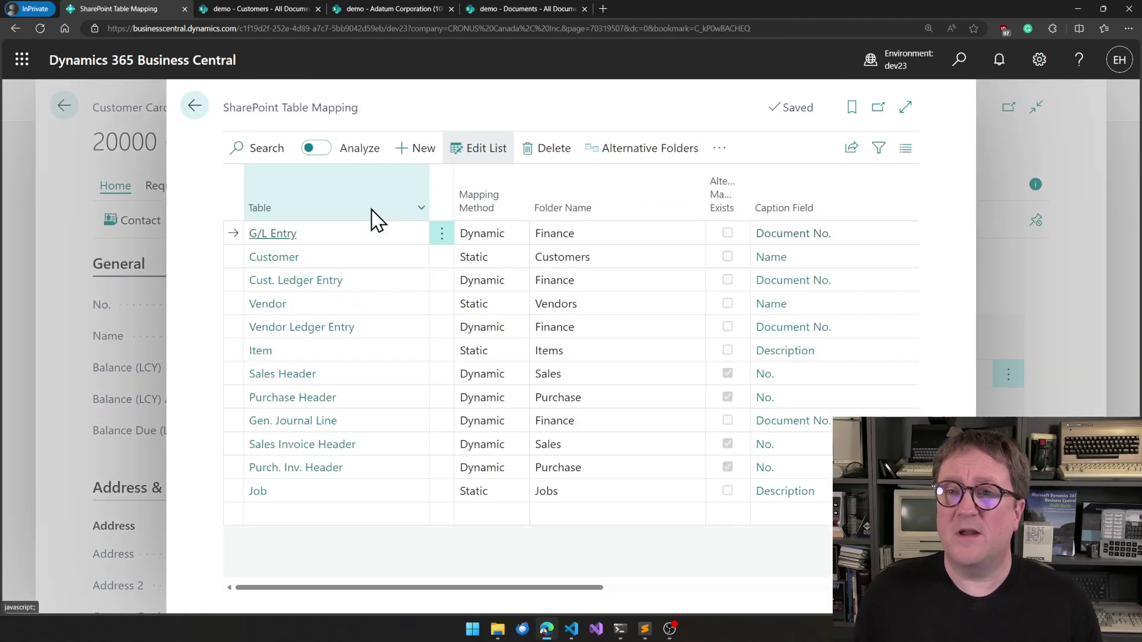